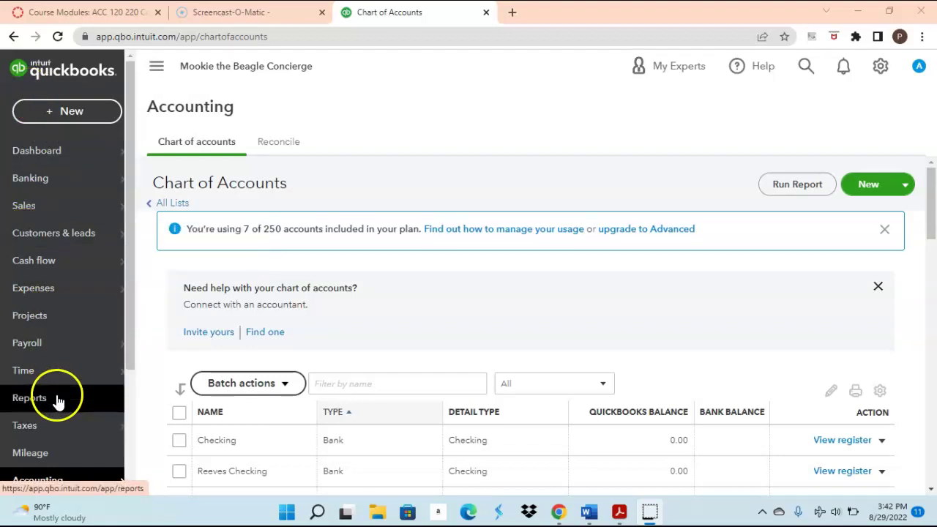
# - Open the chart of accounts from the accounting section and review the list of accounts
pyautogui.moveTo(74, 479)
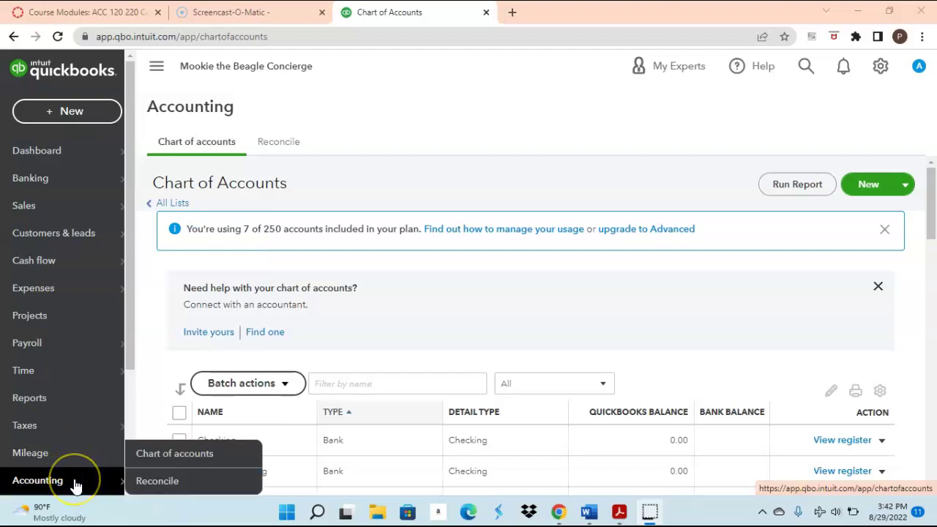
pyautogui.click(151, 461)
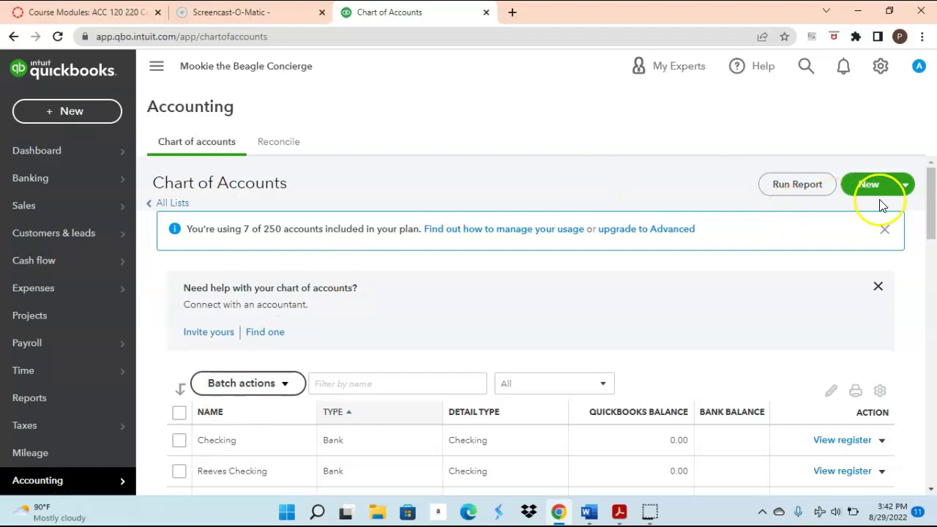
pyautogui.moveTo(931, 210); pyautogui.dragTo(930, 251)
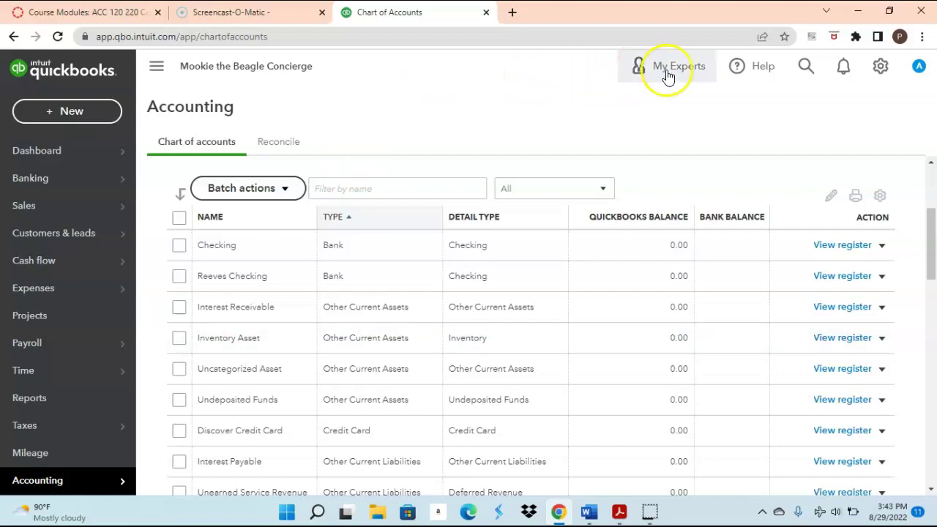
# - In the company's advanced settings, enable and show account numbers for the chart of accounts, save the change and leave the settings
pyautogui.click(880, 69)
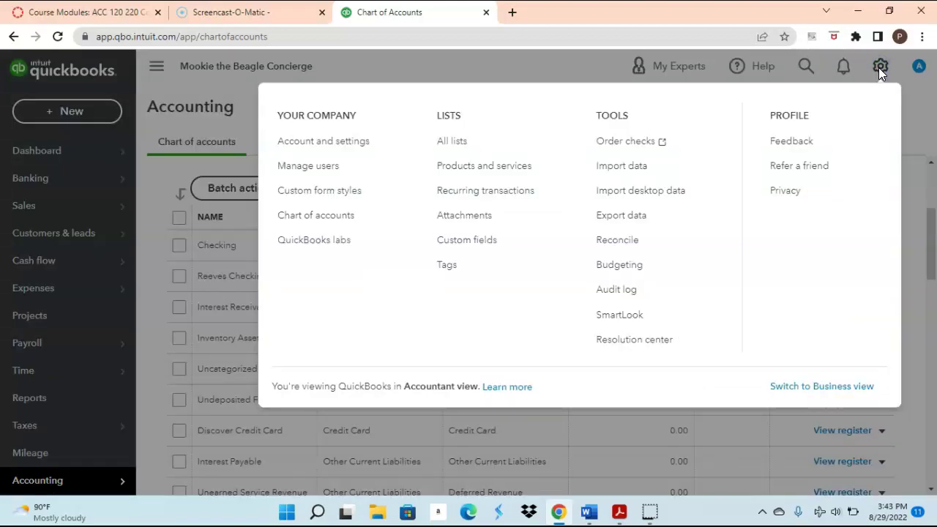
pyautogui.click(336, 143)
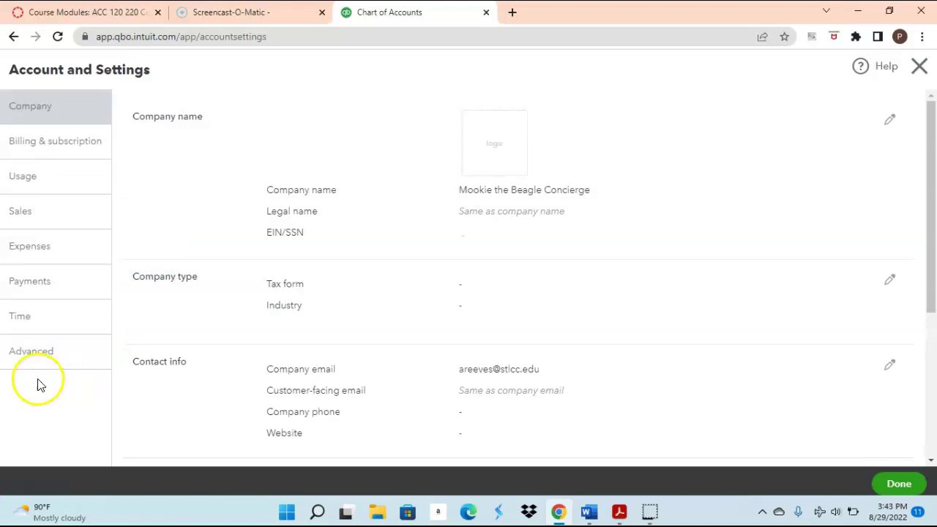
pyautogui.click(29, 368)
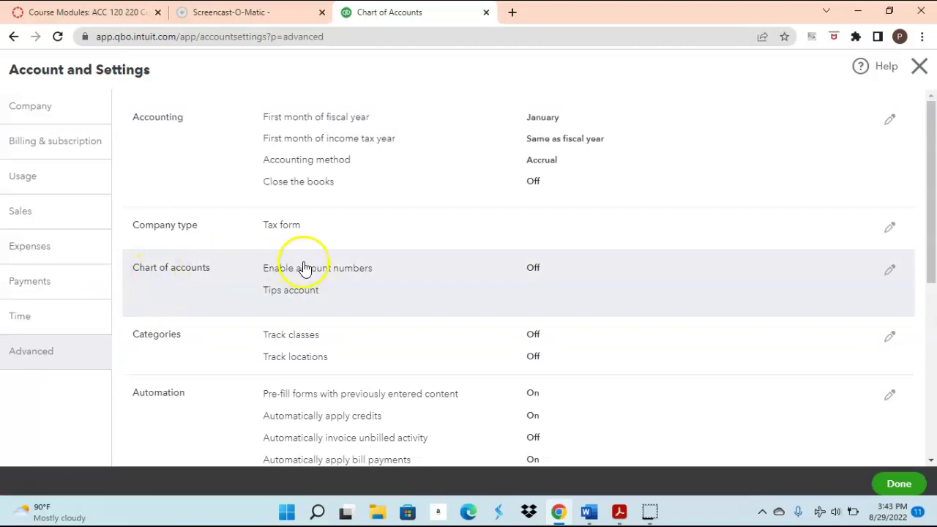
pyautogui.click(711, 242)
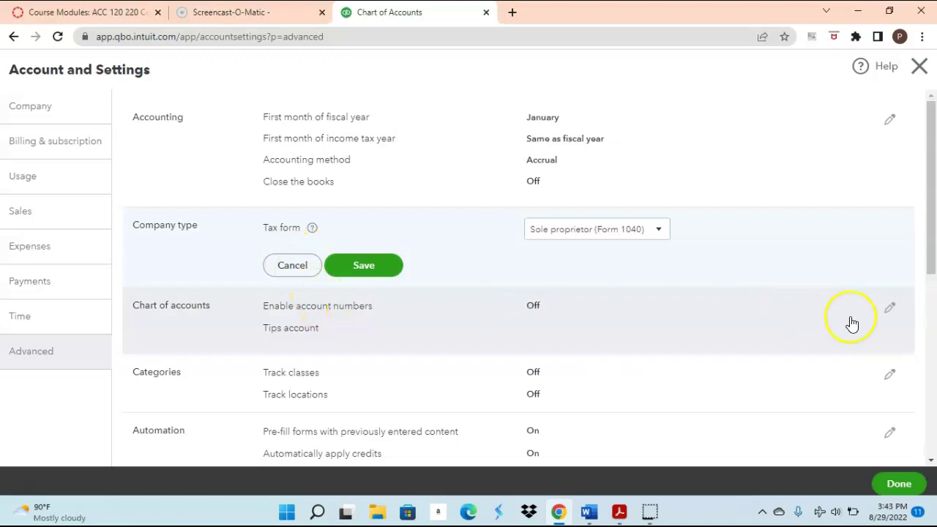
pyautogui.click(888, 309)
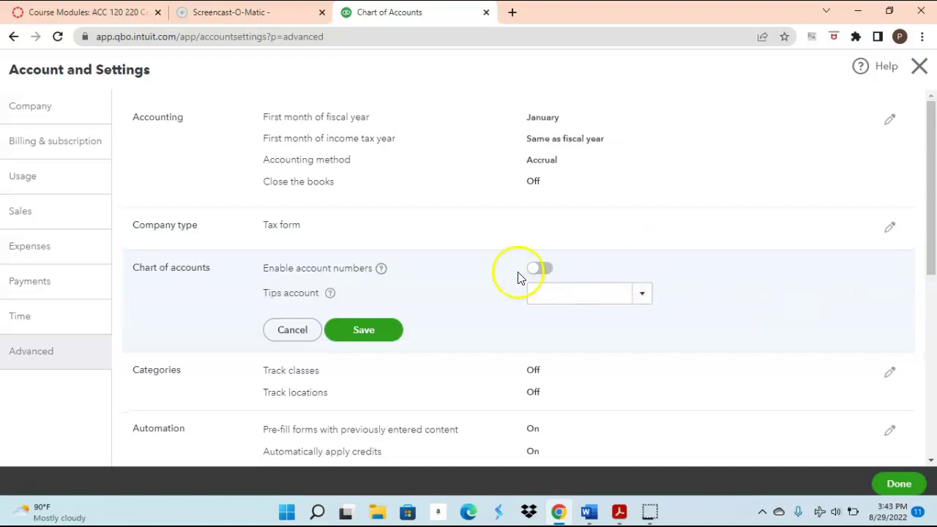
pyautogui.click(541, 271)
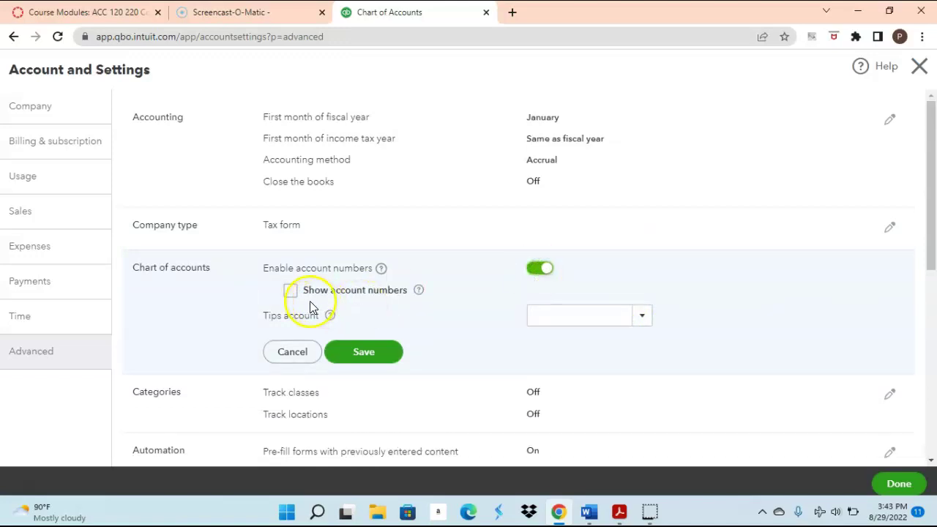
pyautogui.click(290, 293)
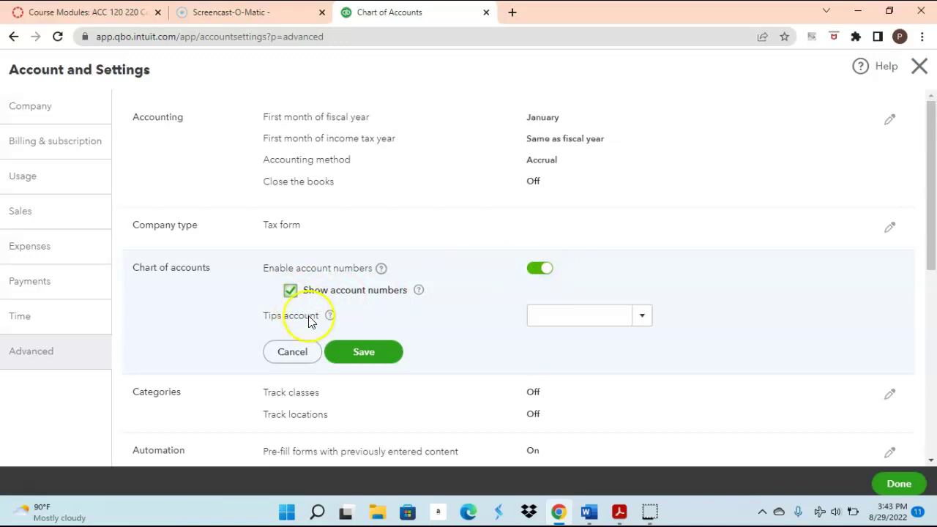
pyautogui.click(360, 358)
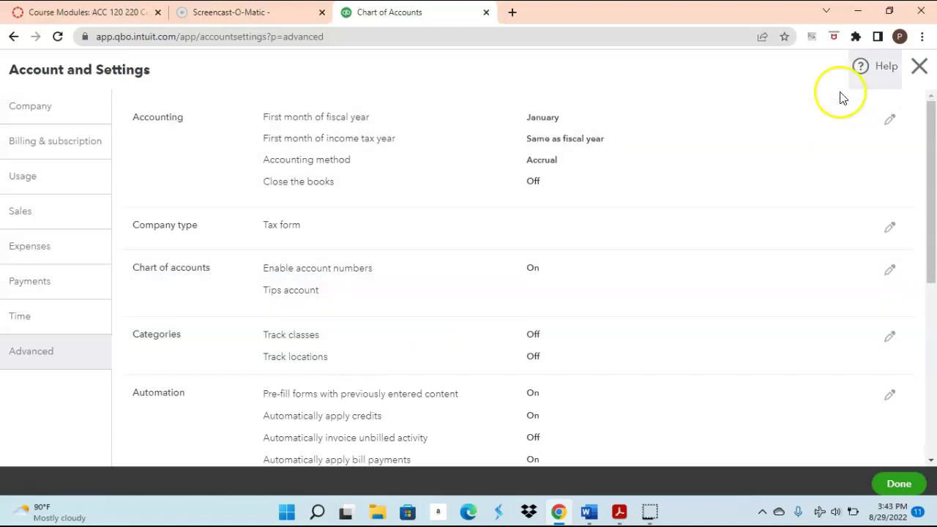
pyautogui.click(920, 70)
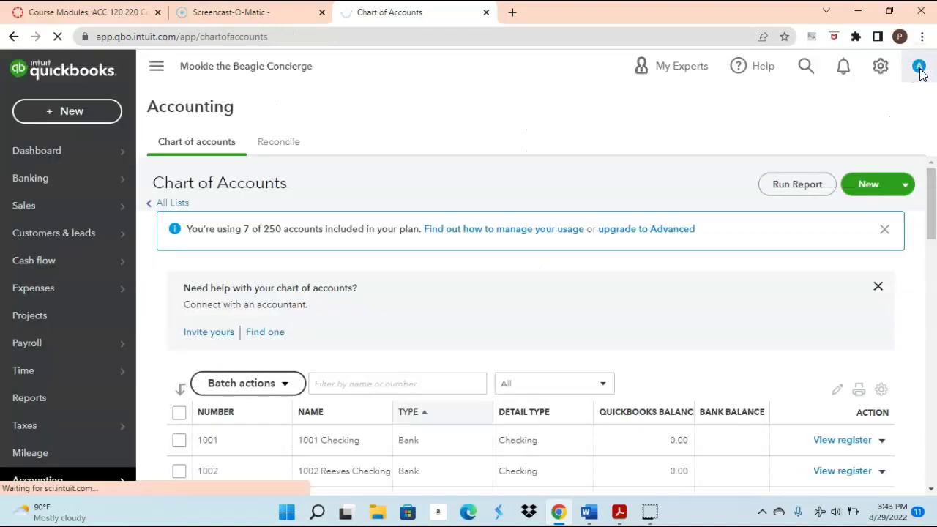
# - Start a new Assets account saved under Other Current Assets, with Other Current Assets as its tax form section
pyautogui.click(931, 205)
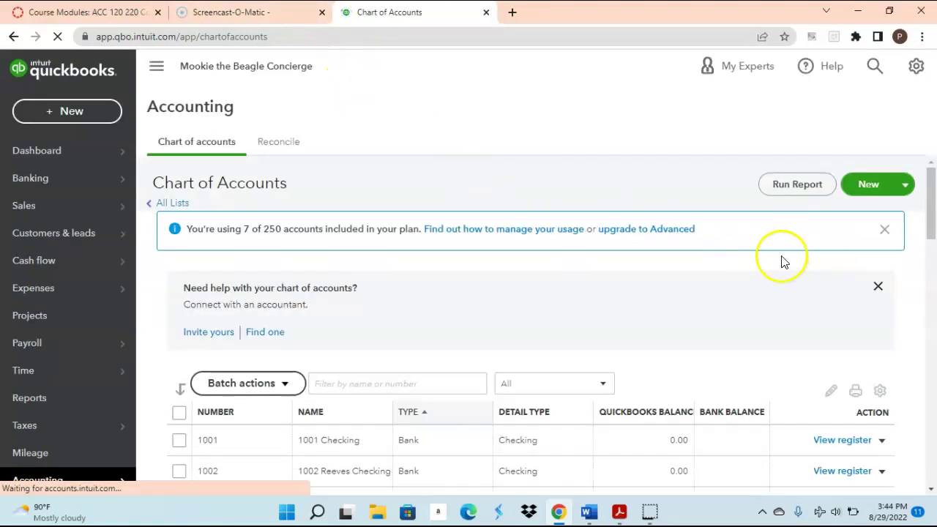
pyautogui.moveTo(931, 225); pyautogui.dragTo(931, 260)
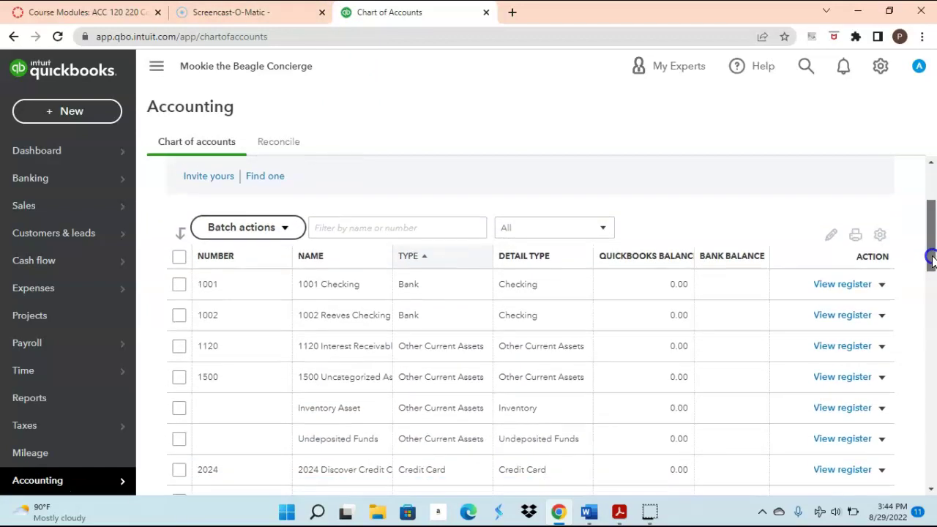
pyautogui.moveTo(931, 260); pyautogui.dragTo(934, 228)
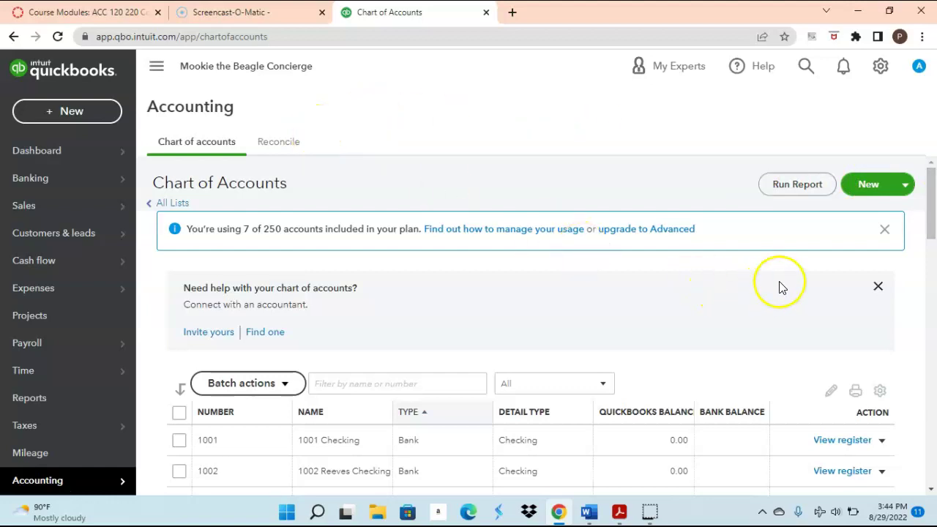
pyautogui.click(864, 190)
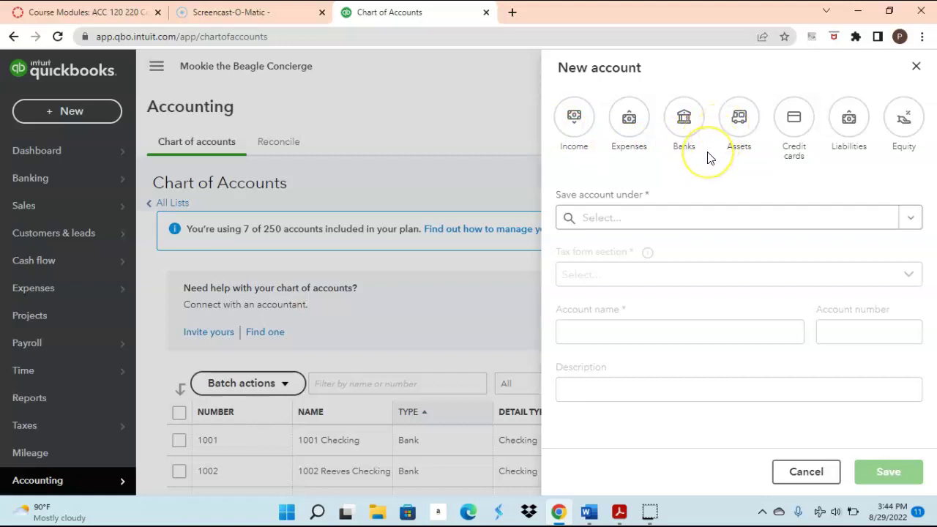
pyautogui.click(738, 117)
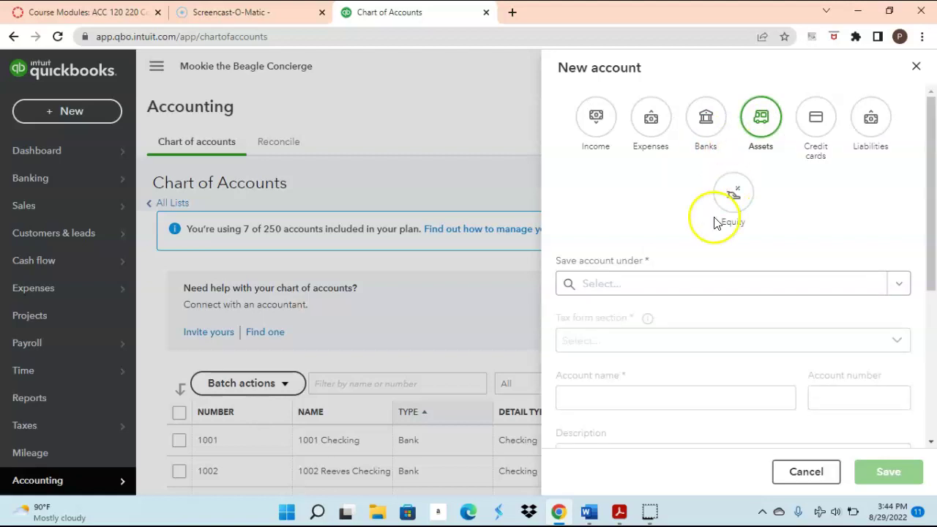
pyautogui.click(889, 287)
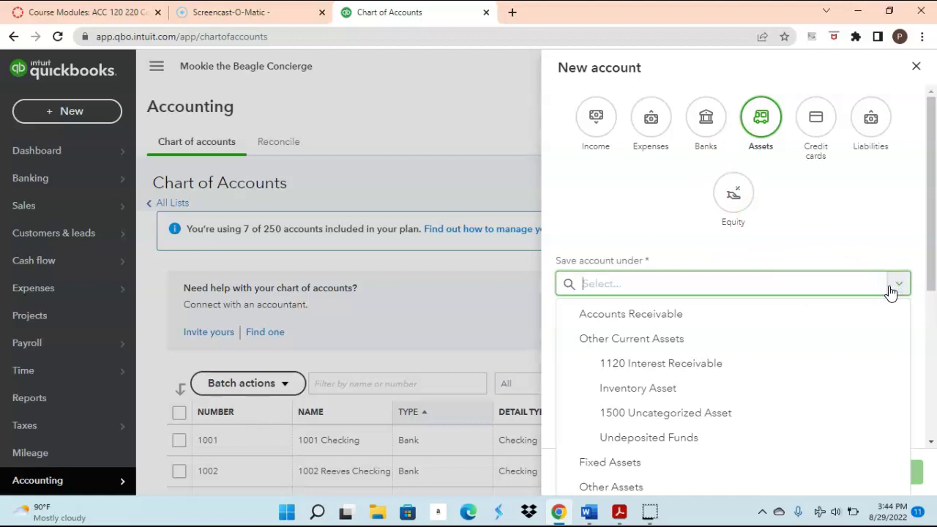
pyautogui.moveTo(888, 289); pyautogui.dragTo(674, 335)
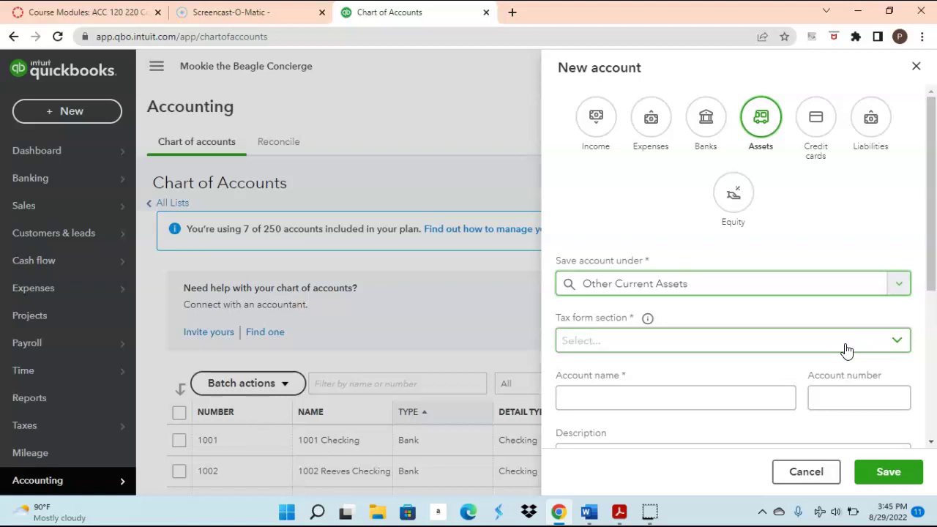
pyautogui.click(894, 344)
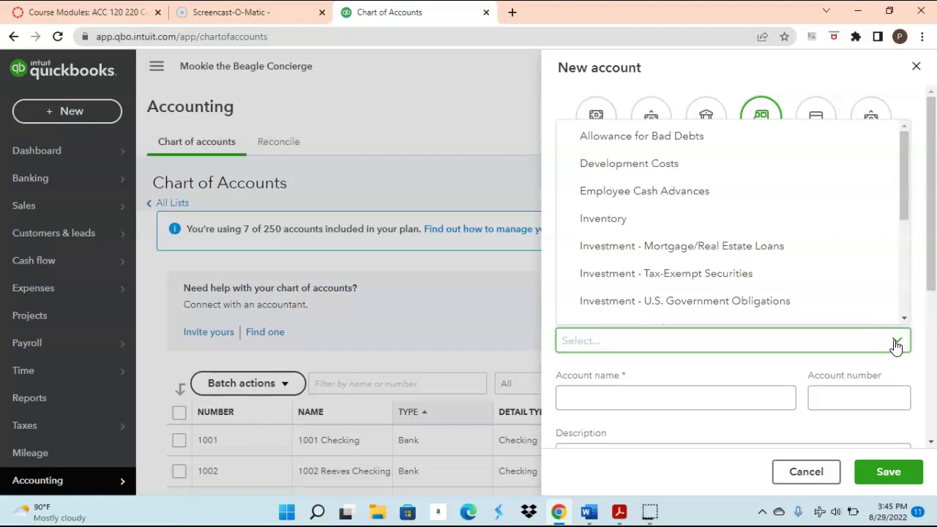
pyautogui.moveTo(904, 197); pyautogui.dragTo(896, 290)
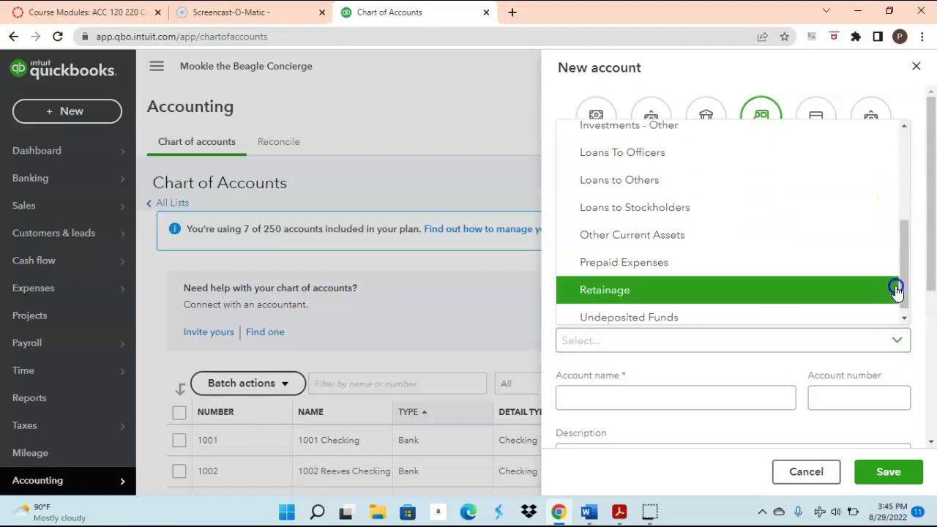
pyautogui.click(650, 236)
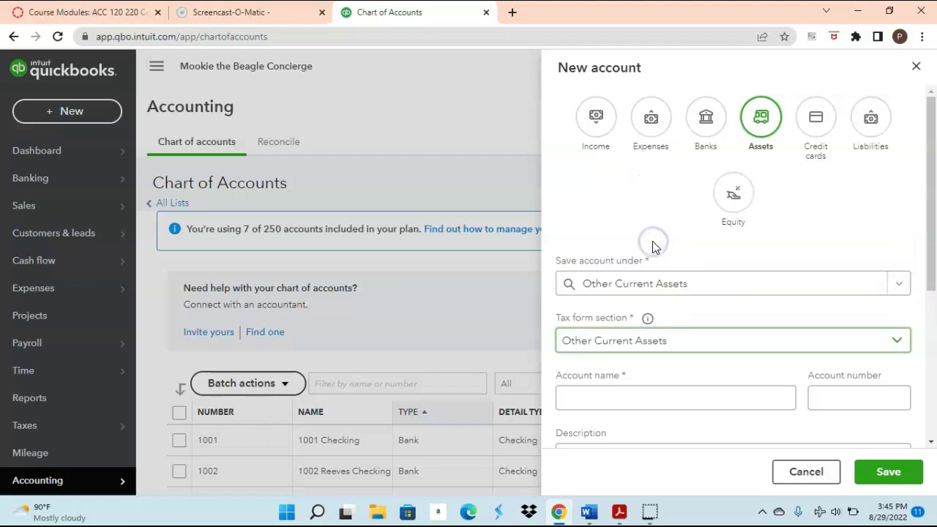
# - Name the new account Notes Receivable and give it account number 1050
pyautogui.click(931, 275)
pyautogui.moveTo(932, 275); pyautogui.dragTo(931, 304)
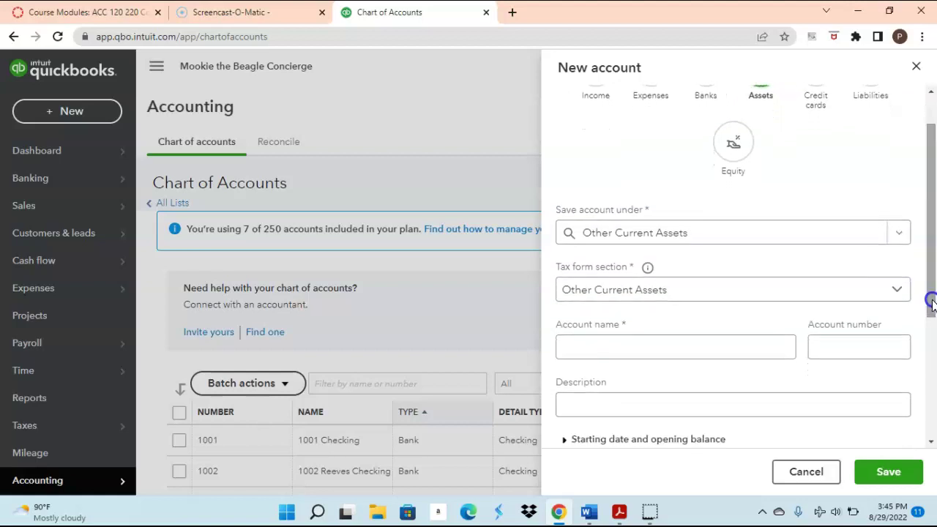
pyautogui.click(621, 352)
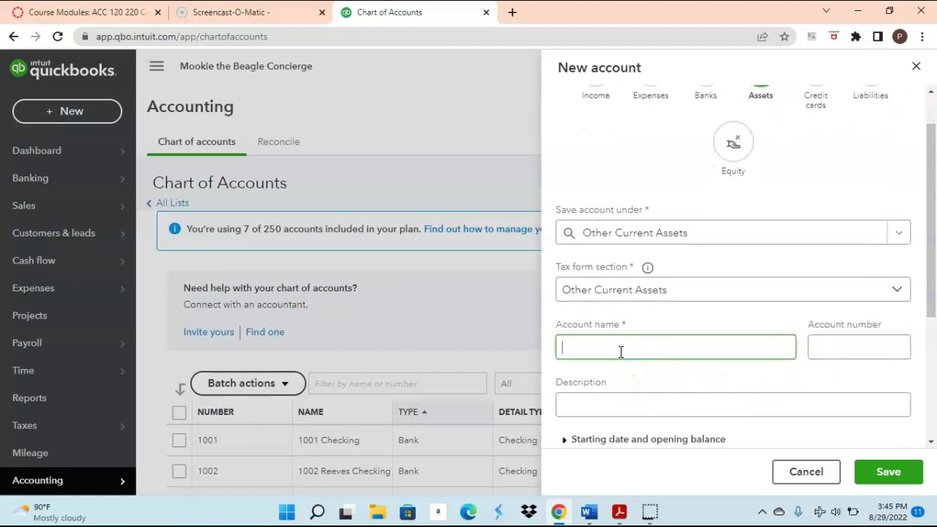
pyautogui.write('Notes Receivabls')
pyautogui.doubleClick(621, 352)
pyautogui.write('Receivable')
pyautogui.click(825, 349)
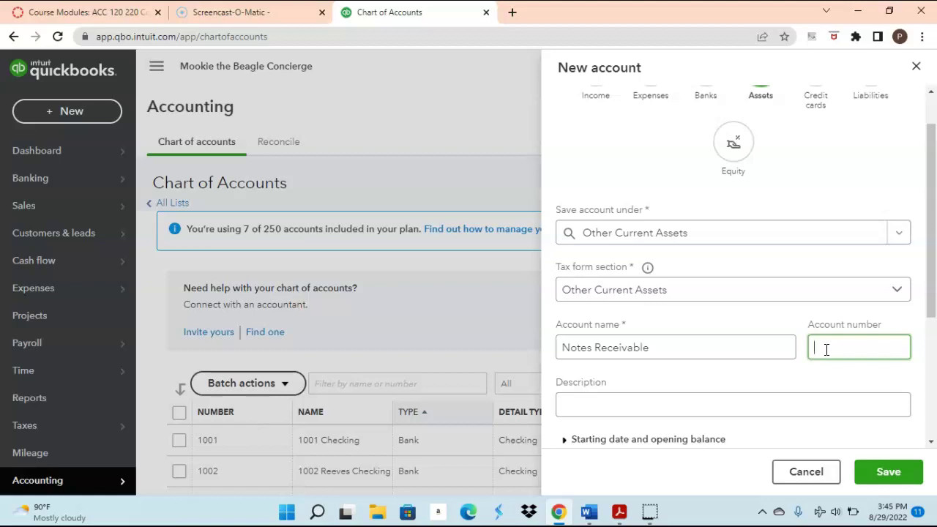
pyautogui.write('1050')
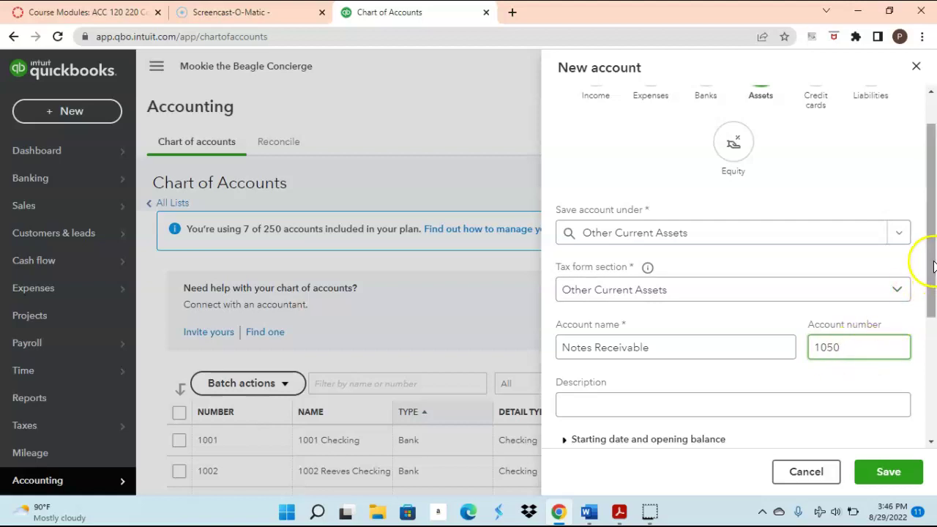
# - Leave the description blank and save the Notes Receivable account
pyautogui.scroll(-1, 933, 265)
pyautogui.click(570, 342)
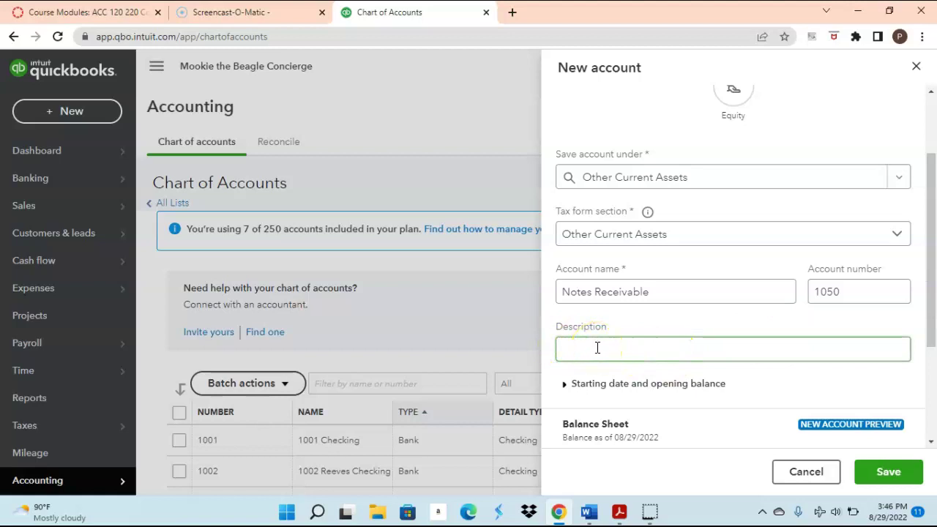
pyautogui.click(763, 380)
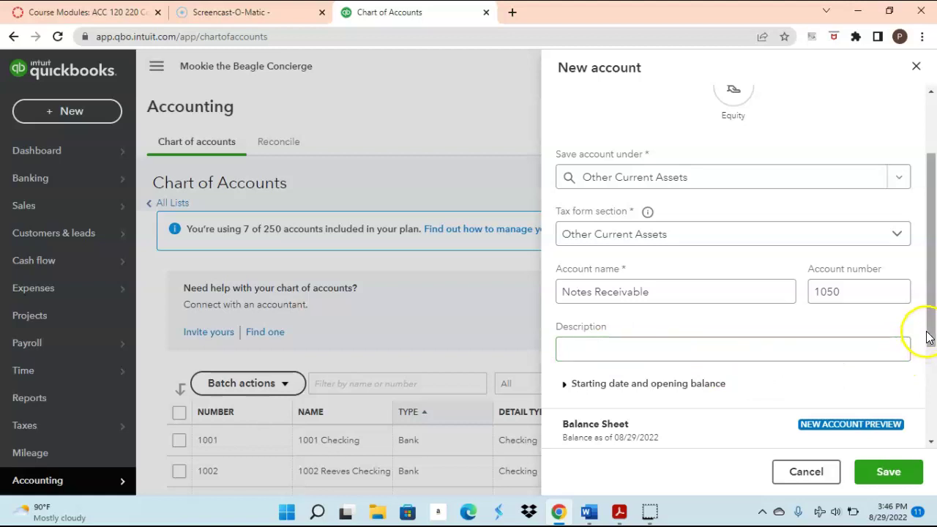
pyautogui.moveTo(929, 336); pyautogui.dragTo(930, 360)
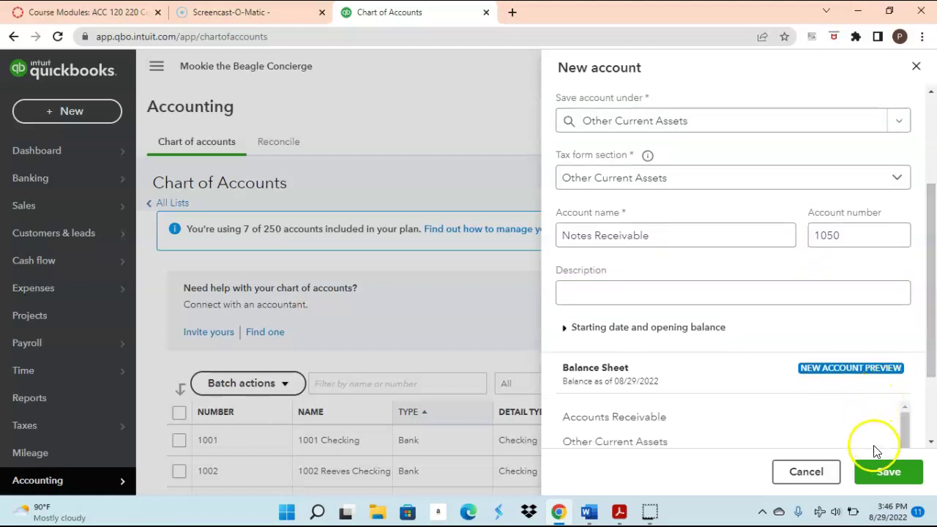
pyautogui.click(874, 469)
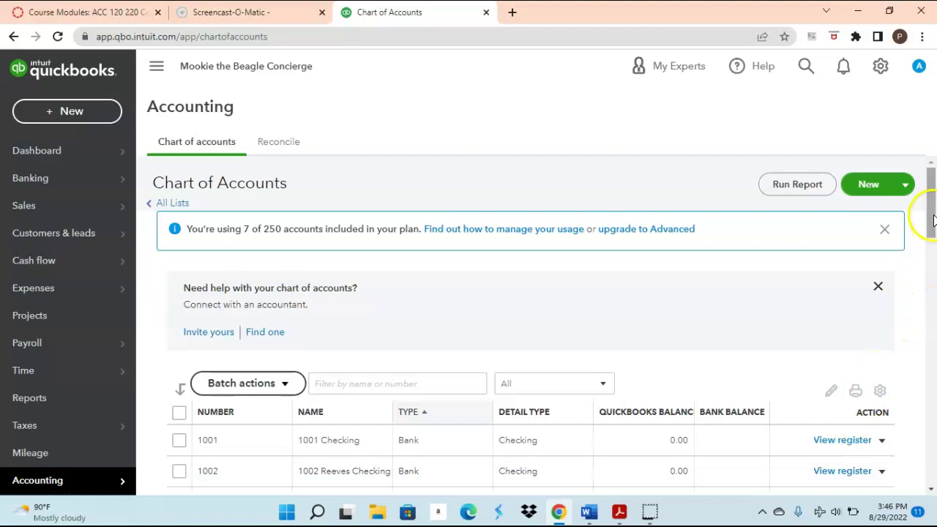
# - Look through the chart of accounts for the newly added 1050 Notes Receivable account
pyautogui.moveTo(932, 217); pyautogui.dragTo(929, 267)
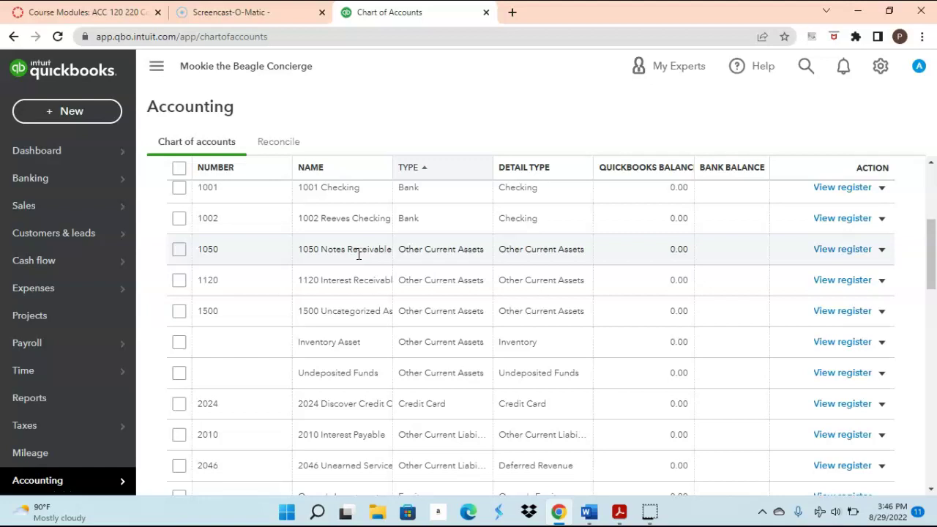
pyautogui.click(931, 245)
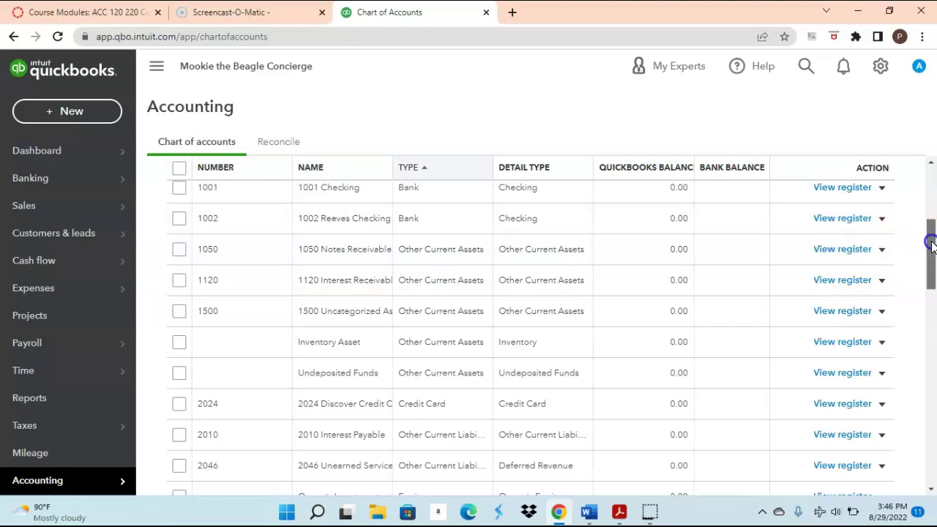
pyautogui.moveTo(931, 245); pyautogui.dragTo(931, 164)
pyautogui.click(867, 187)
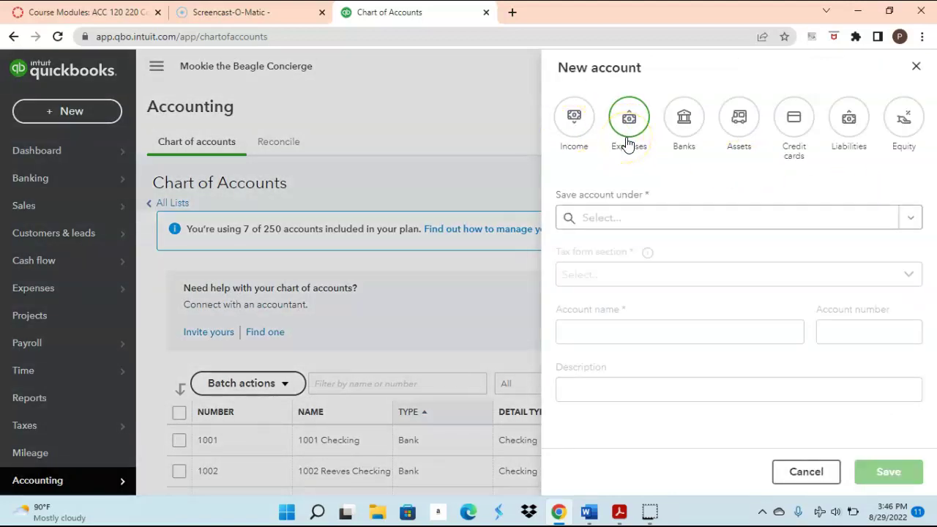
pyautogui.click(623, 215)
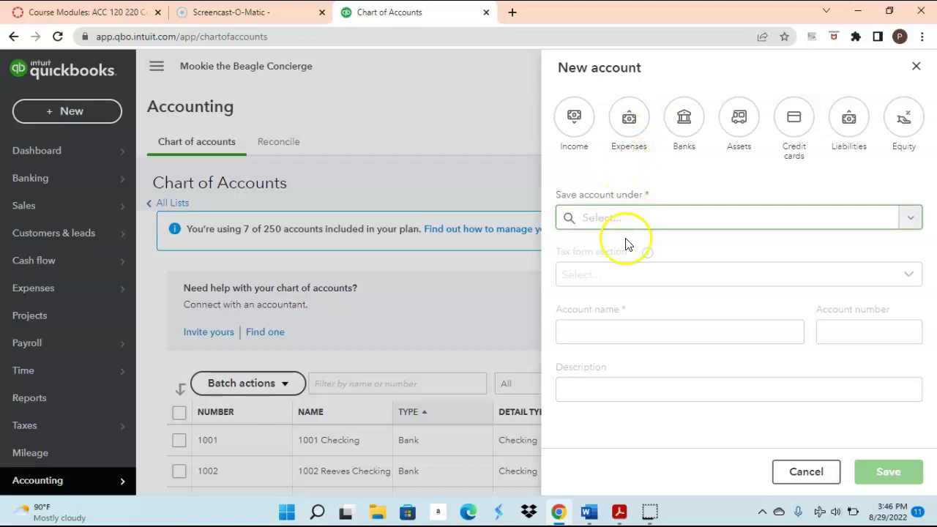
pyautogui.click(630, 274)
pyautogui.click(641, 323)
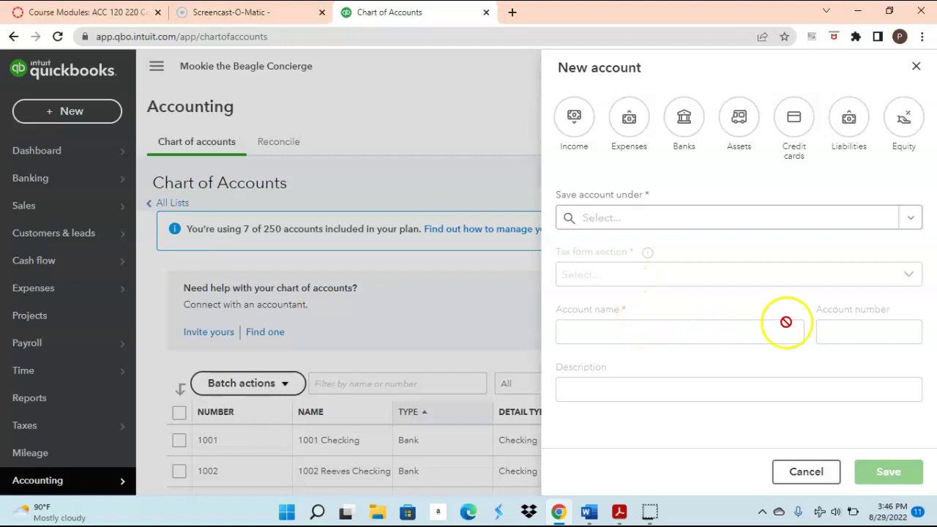
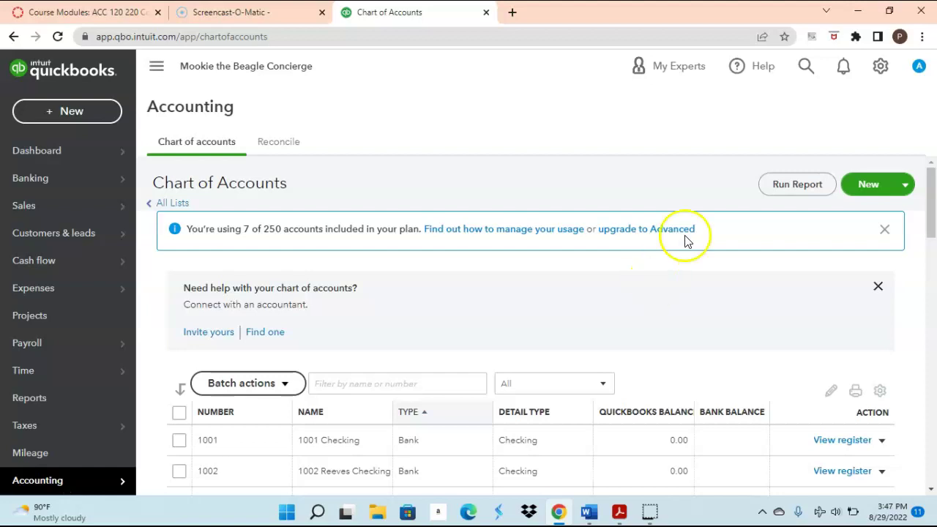
pyautogui.moveTo(931, 203); pyautogui.dragTo(930, 236)
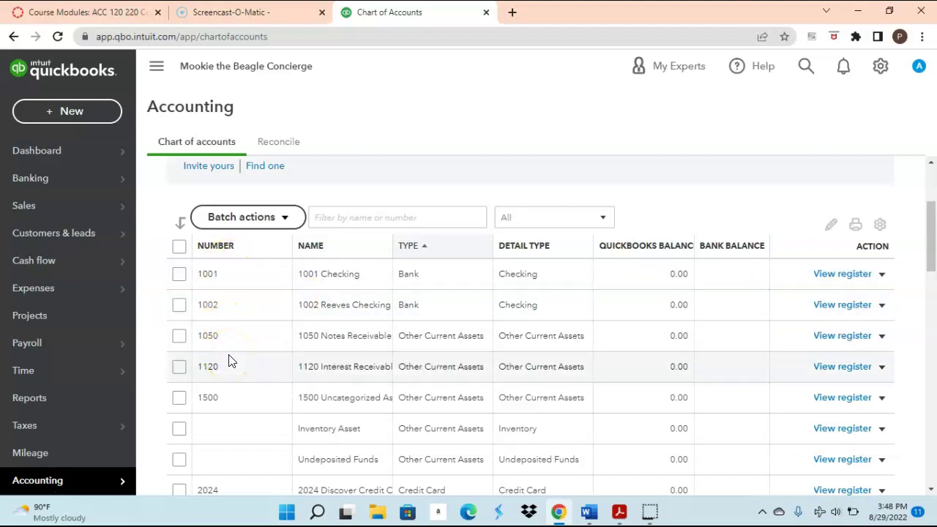
pyautogui.click(251, 432)
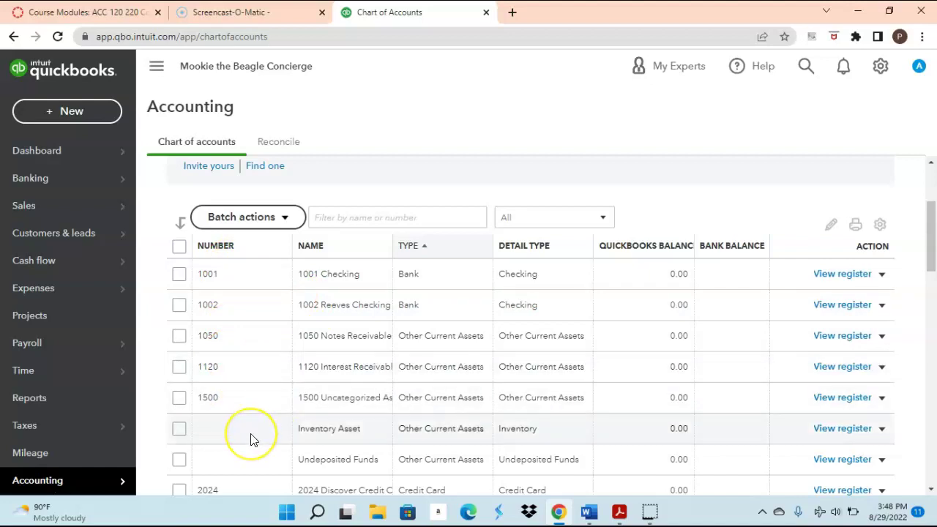
pyautogui.click(250, 439)
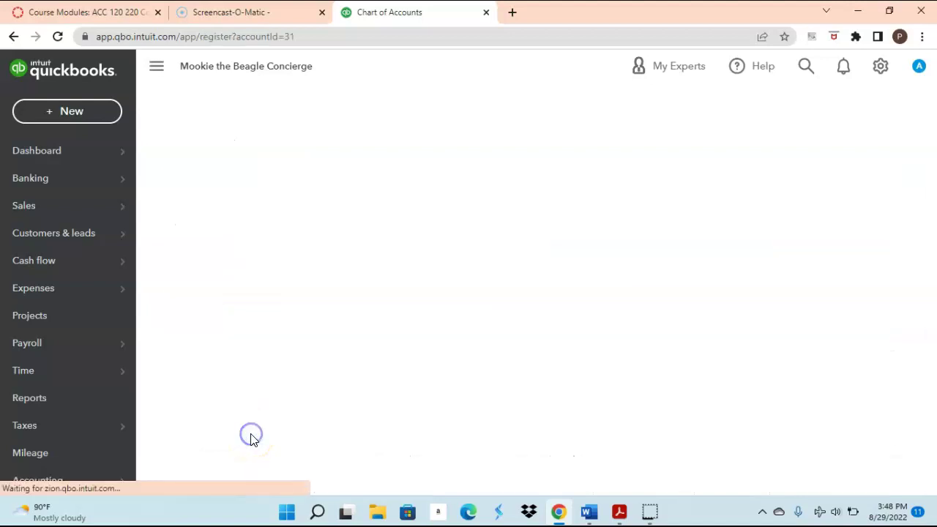
pyautogui.click(316, 329)
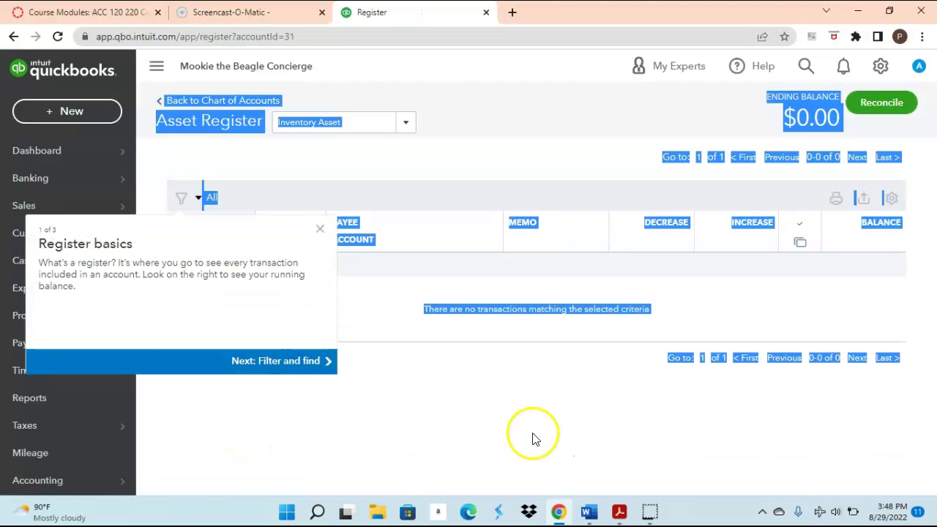
pyautogui.click(322, 234)
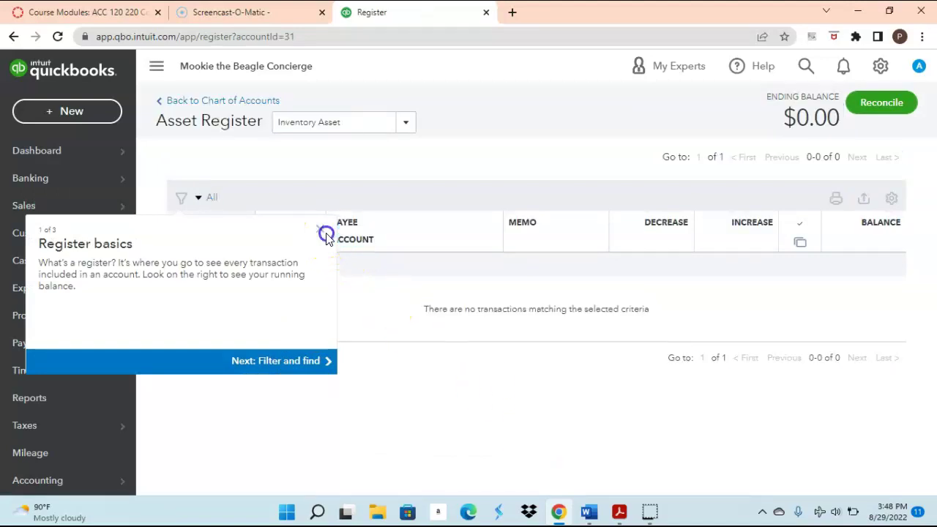
pyautogui.click(320, 233)
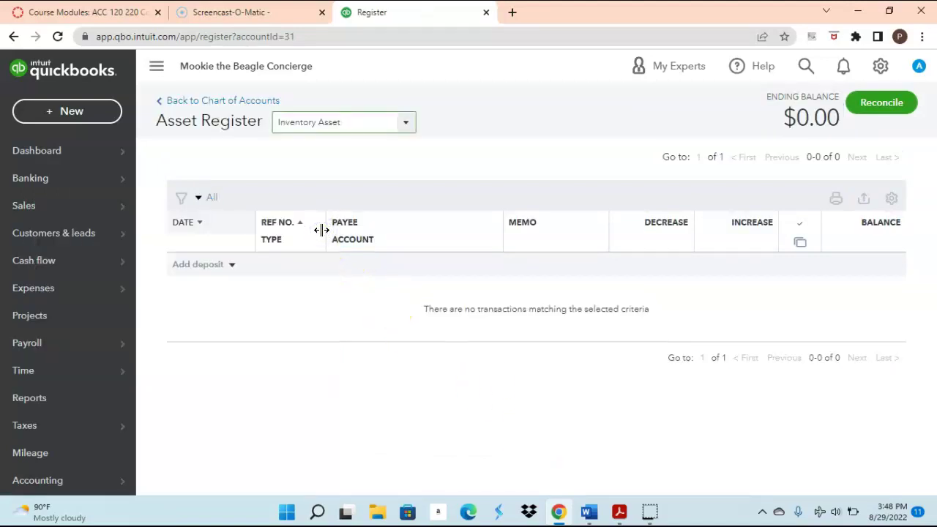
pyautogui.click(183, 100)
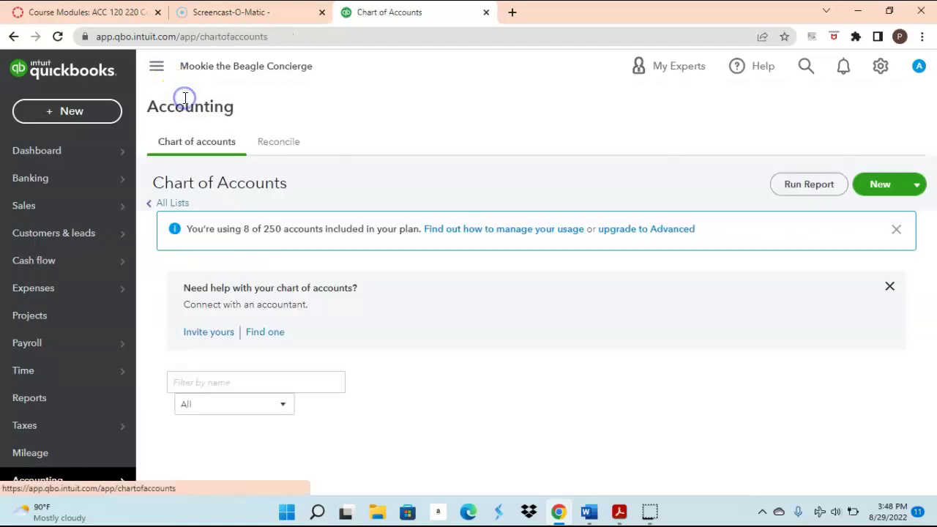
# - Review the chart of accounts from the bank accounts down to Sales for accounts without a number
pyautogui.scroll(-3, 621, 225)
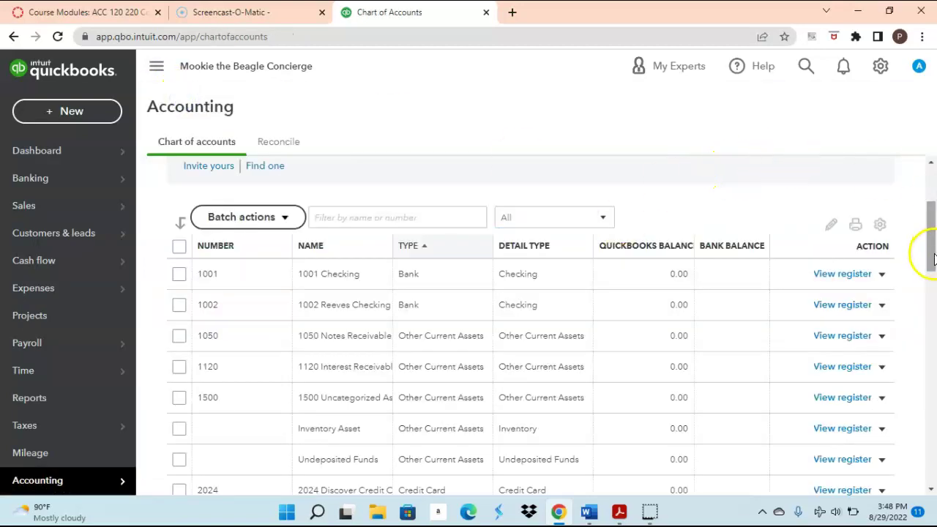
pyautogui.moveTo(932, 254); pyautogui.dragTo(932, 286)
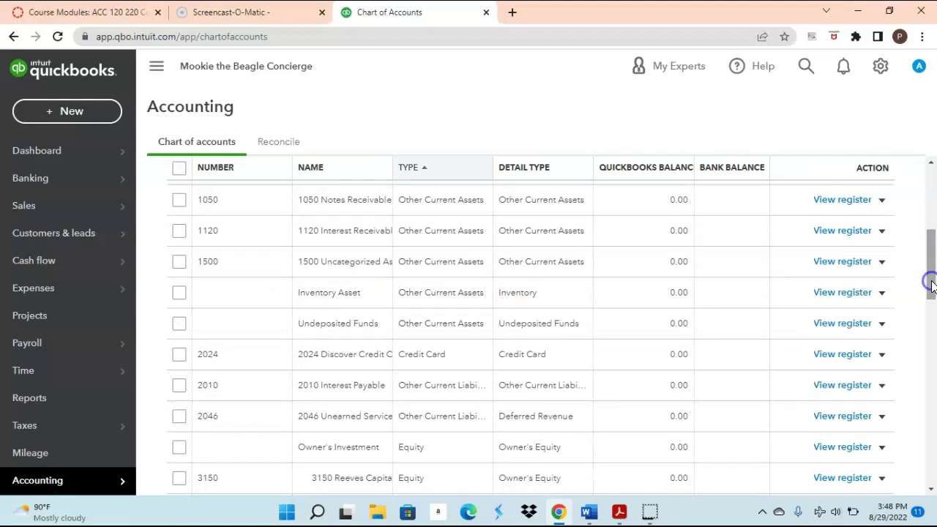
pyautogui.moveTo(931, 271); pyautogui.dragTo(931, 293)
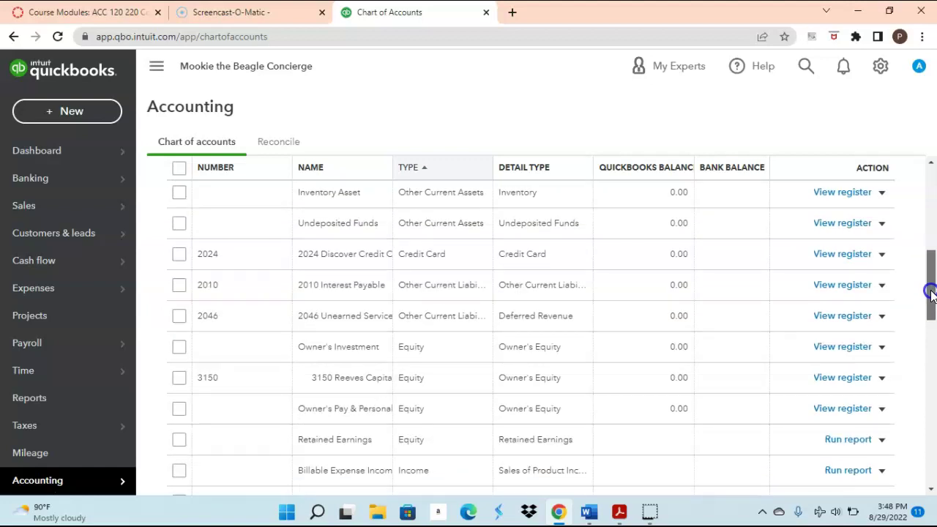
pyautogui.moveTo(931, 293); pyautogui.dragTo(931, 330)
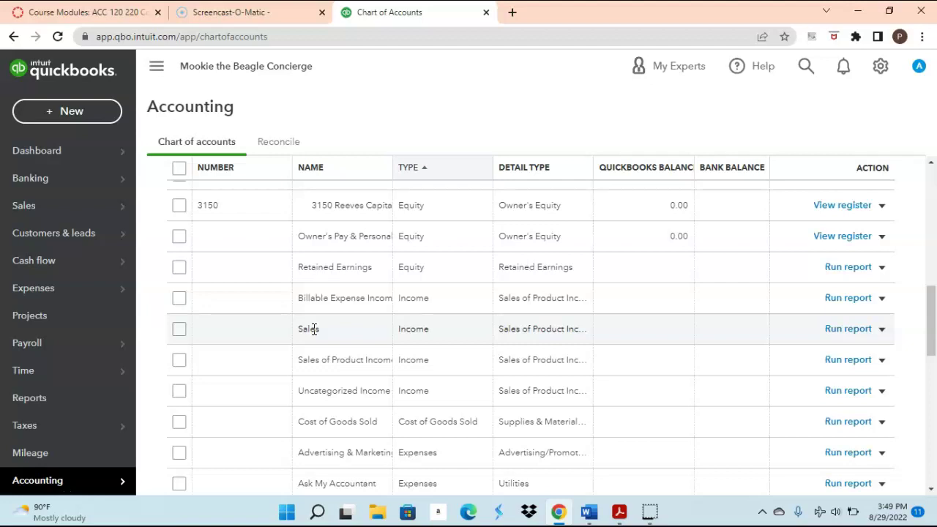
pyautogui.click(236, 329)
pyautogui.click(274, 333)
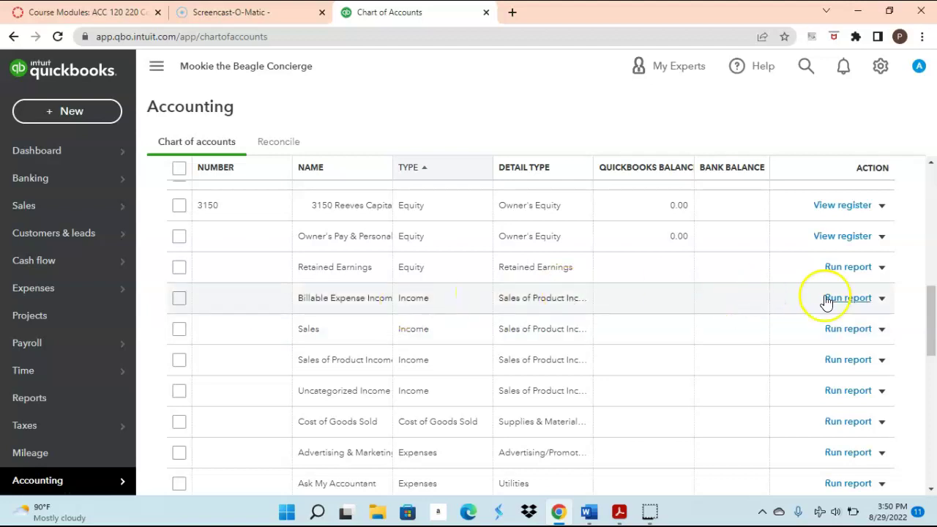
# - Batch-edit the chart of accounts to give the Sales account number 5021, and save the change
pyautogui.moveTo(928, 322); pyautogui.dragTo(935, 232)
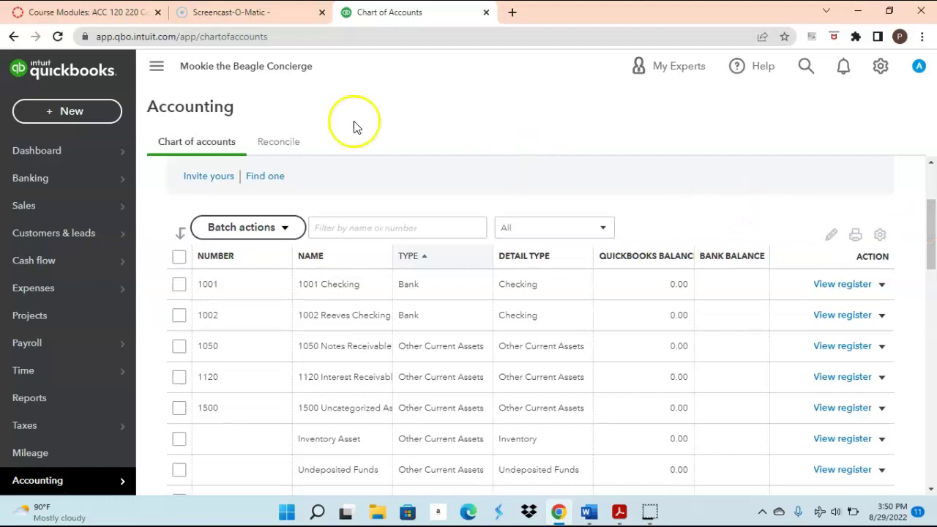
pyautogui.click(830, 237)
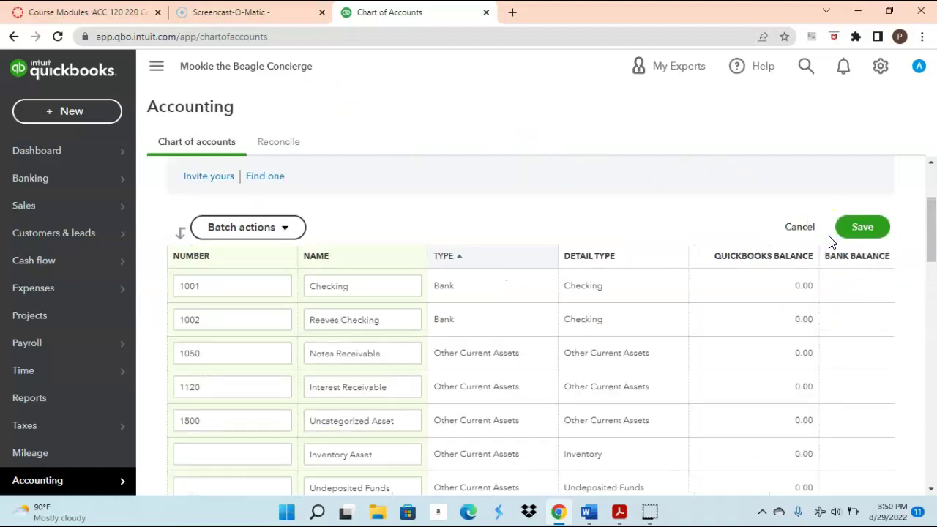
pyautogui.click(931, 238)
pyautogui.moveTo(931, 238); pyautogui.dragTo(931, 321)
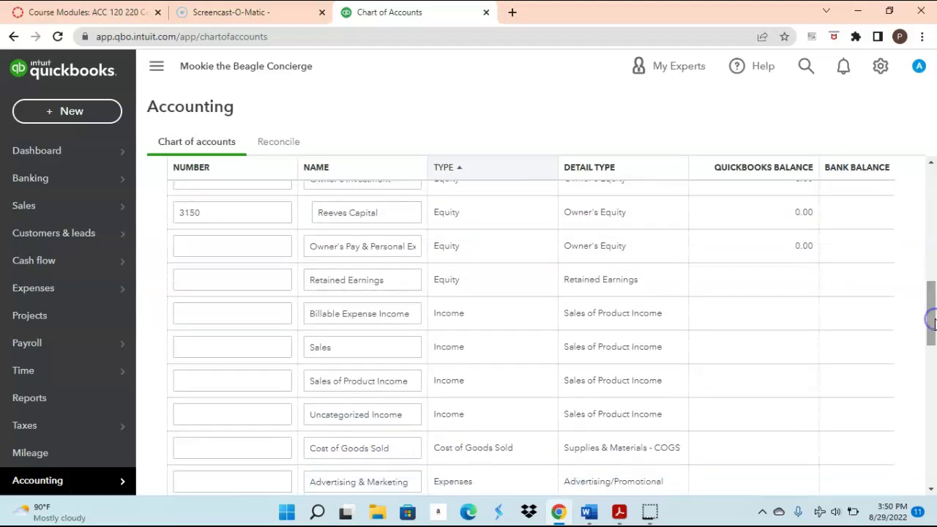
pyautogui.click(242, 350)
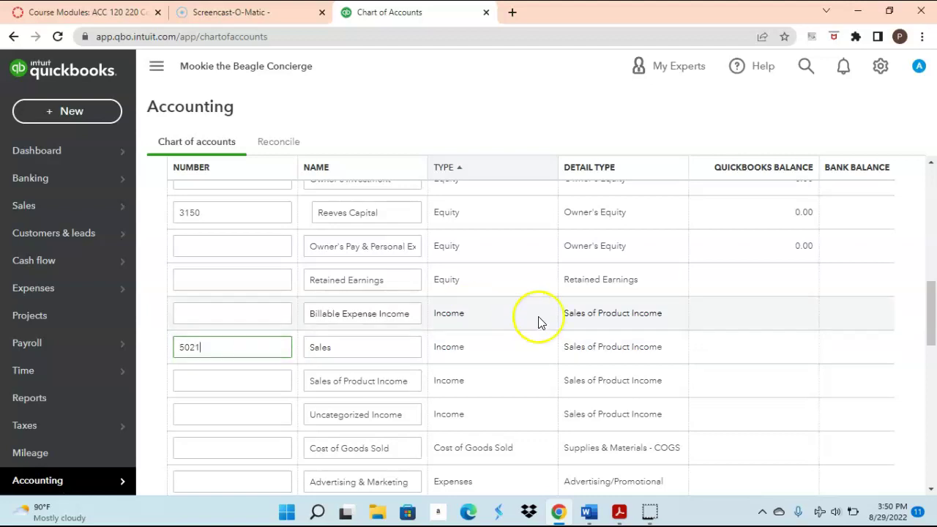
pyautogui.moveTo(927, 321); pyautogui.dragTo(933, 498)
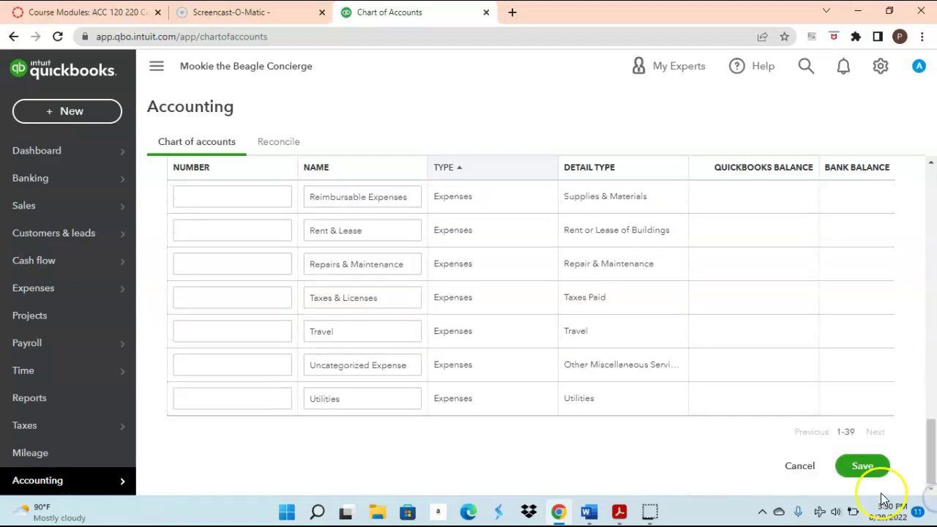
pyautogui.click(864, 468)
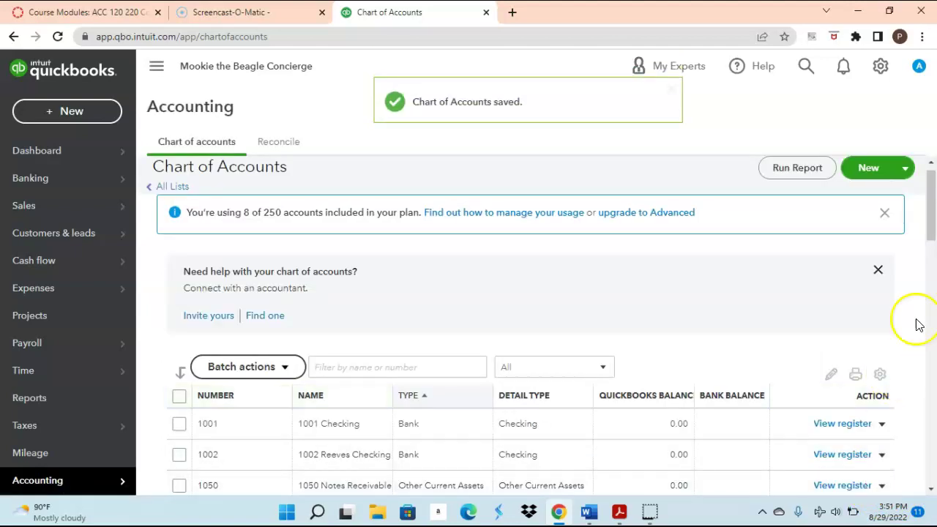
# - Reopen the chart of accounts for batch editing, assign number 1800 to Undeposited Funds and save
pyautogui.click(934, 233)
pyautogui.moveTo(933, 232)
pyautogui.mouseDown()
pyautogui.moveTo(932, 209)
pyautogui.moveTo(932, 285)
pyautogui.moveTo(932, 216)
pyautogui.mouseUp()
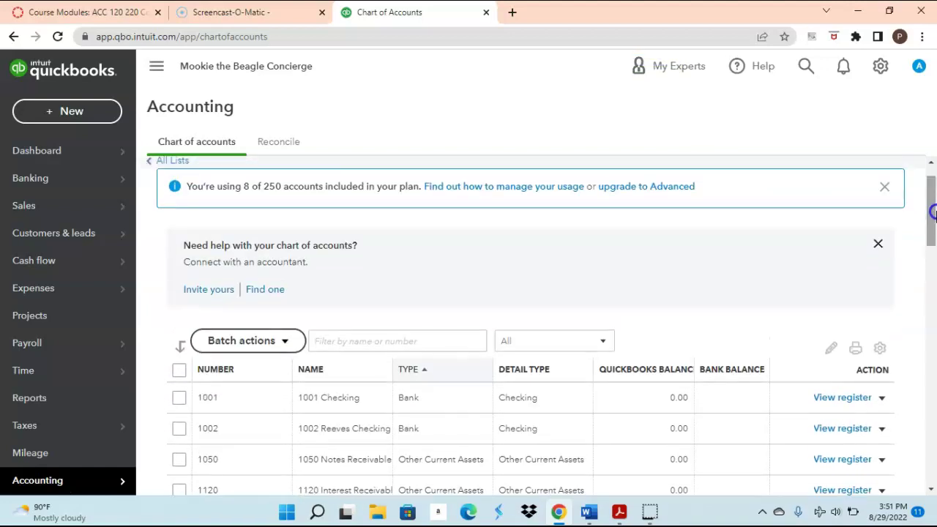
pyautogui.click(831, 348)
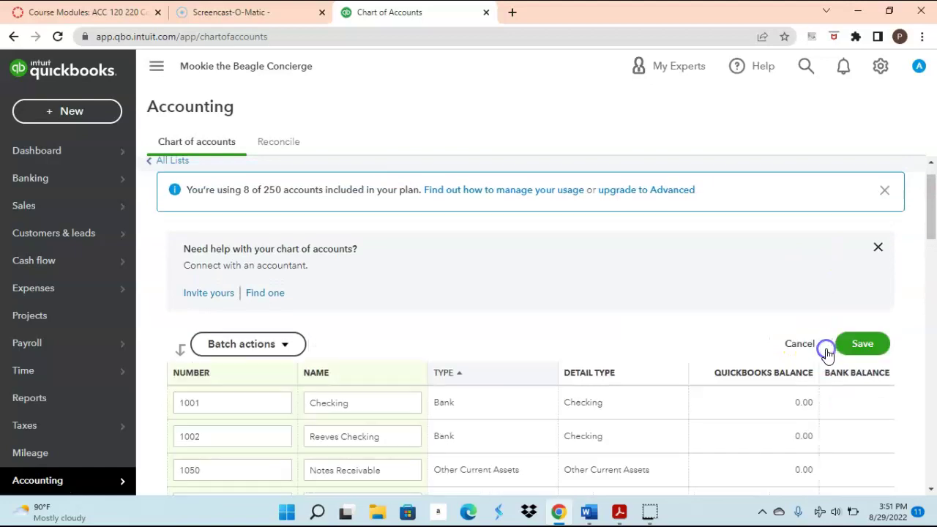
pyautogui.moveTo(933, 213); pyautogui.dragTo(931, 289)
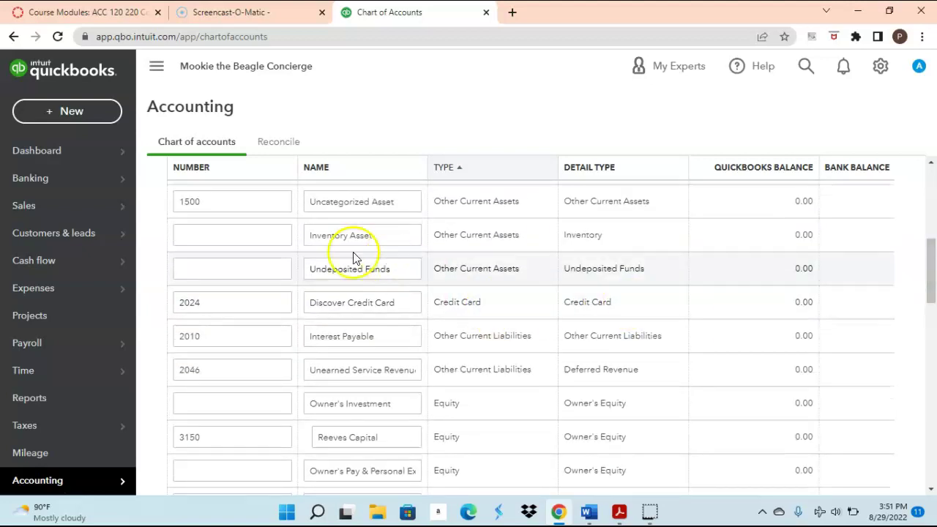
pyautogui.click(215, 274)
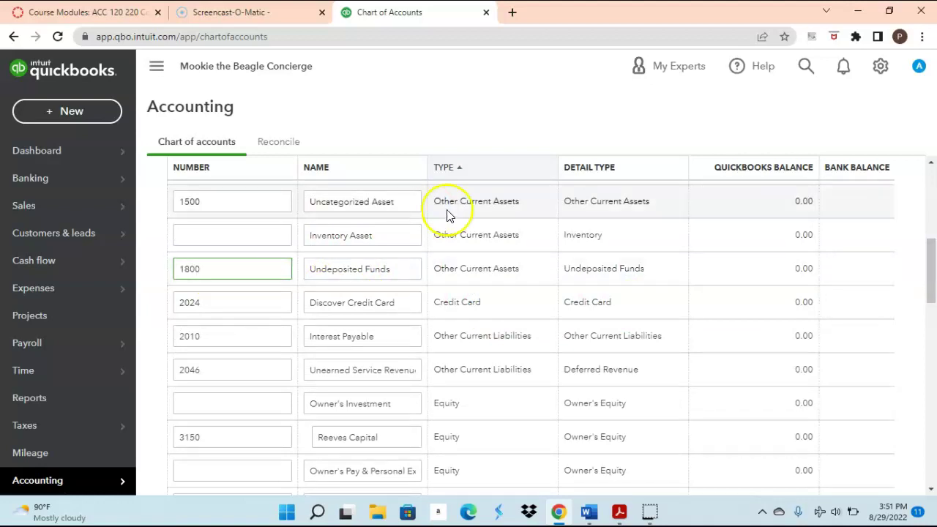
pyautogui.moveTo(926, 280); pyautogui.dragTo(931, 475)
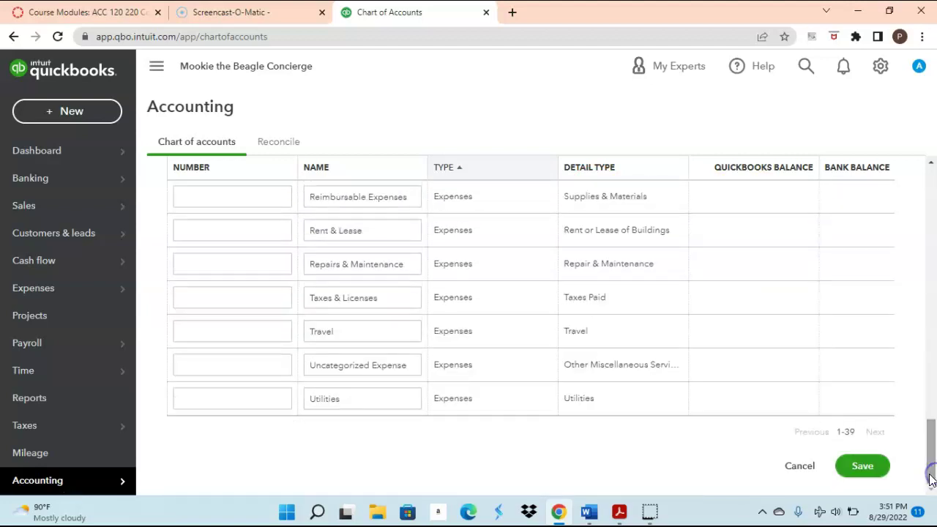
pyautogui.click(862, 466)
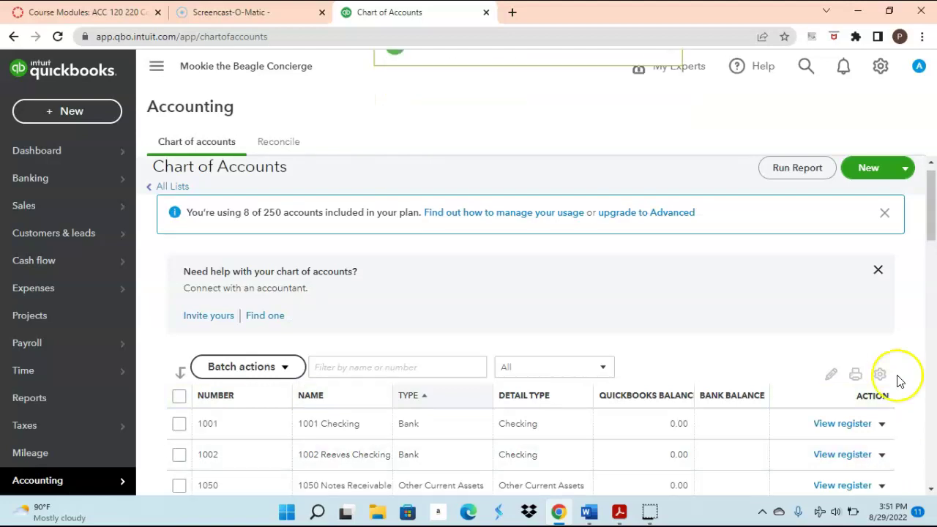
# - Start a new Income account saved under Uncategorized Income
pyautogui.moveTo(928, 215)
pyautogui.mouseDown()
pyautogui.moveTo(934, 487)
pyautogui.moveTo(910, 334)
pyautogui.moveTo(933, 219)
pyautogui.mouseUp()
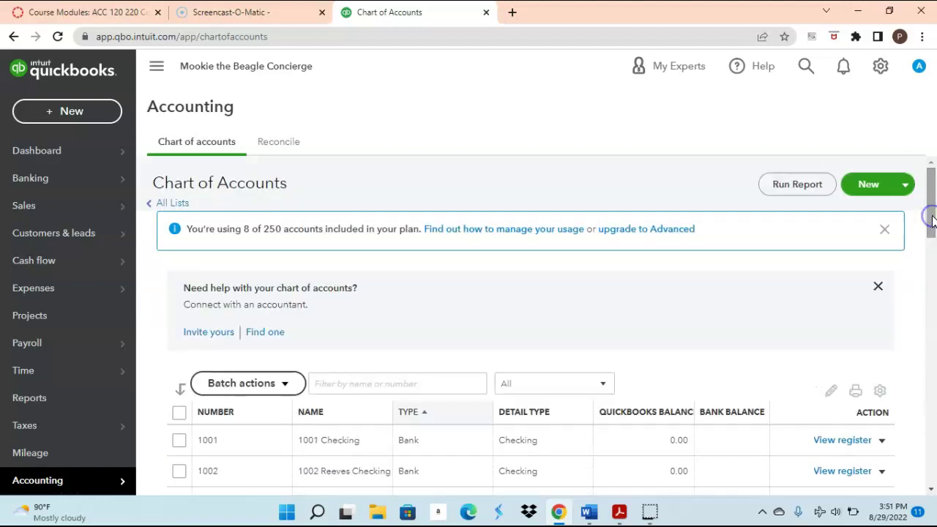
pyautogui.click(872, 191)
pyautogui.click(776, 213)
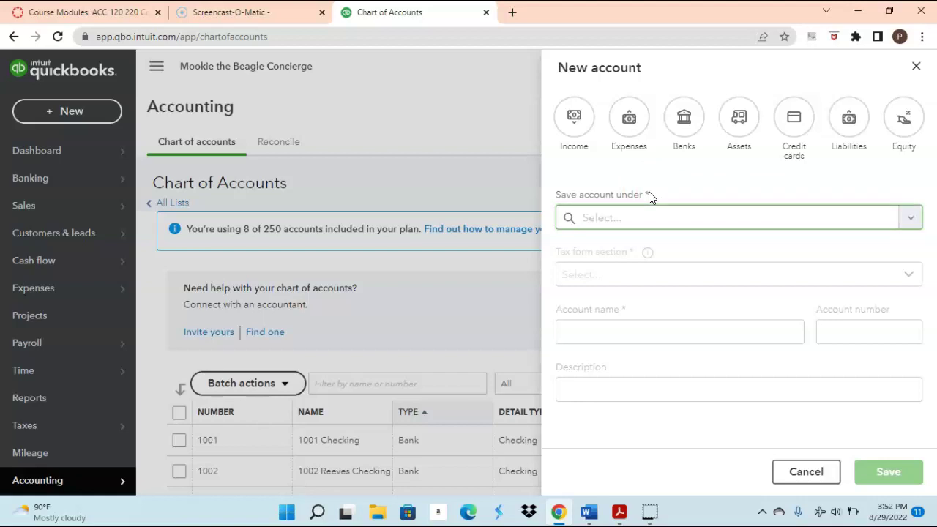
pyautogui.click(579, 130)
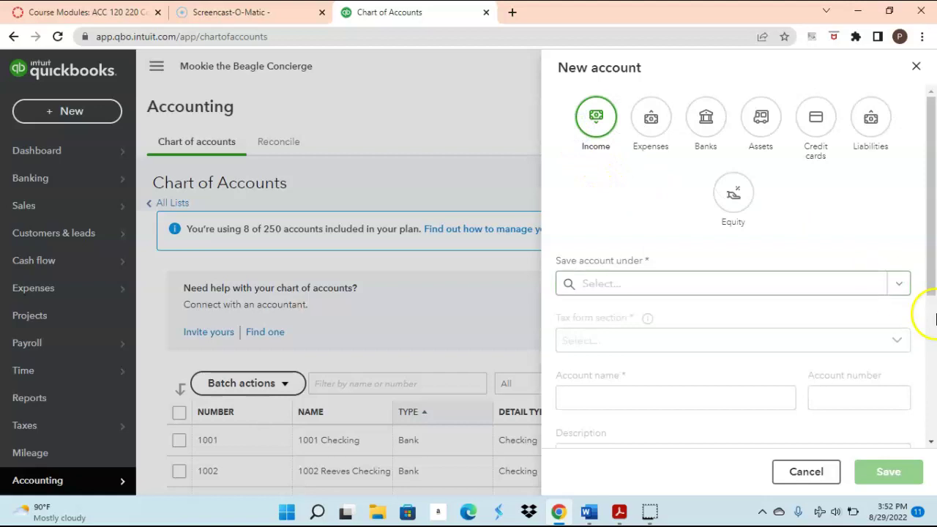
pyautogui.click(905, 289)
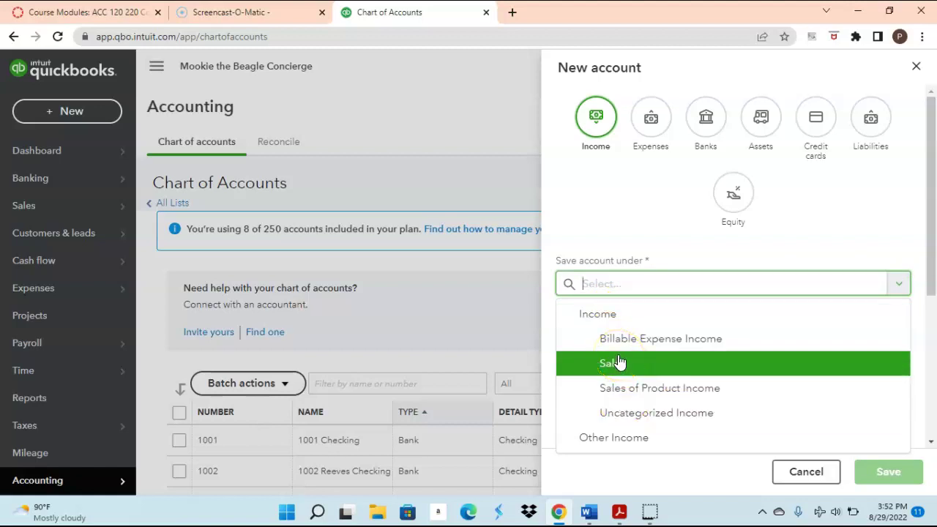
pyautogui.click(623, 412)
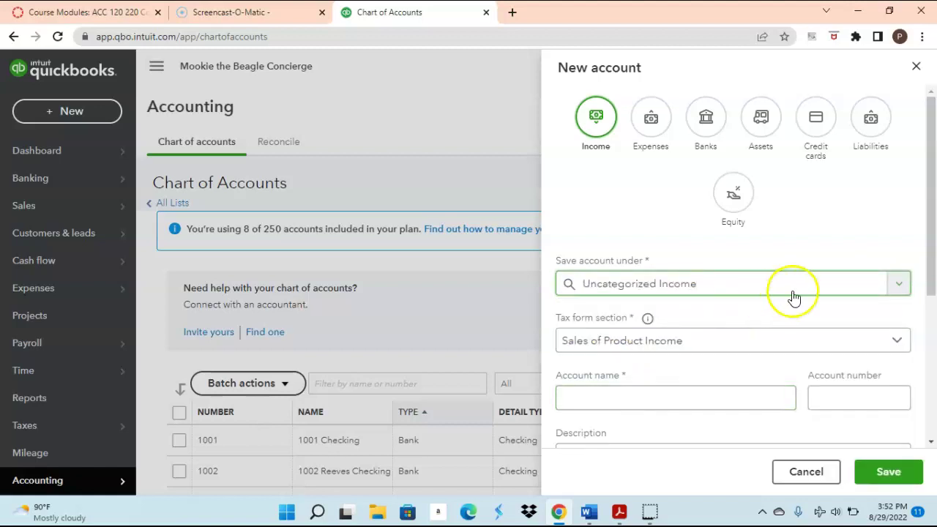
# - Set the new income account's tax form section to Service/Fee Income, name it Rental Income, number it 5124 and save it
pyautogui.click(896, 341)
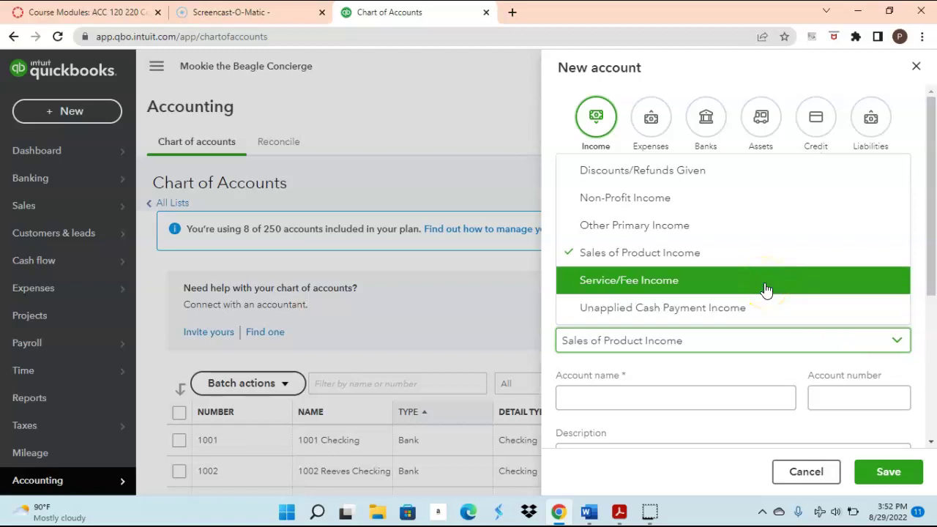
pyautogui.click(653, 276)
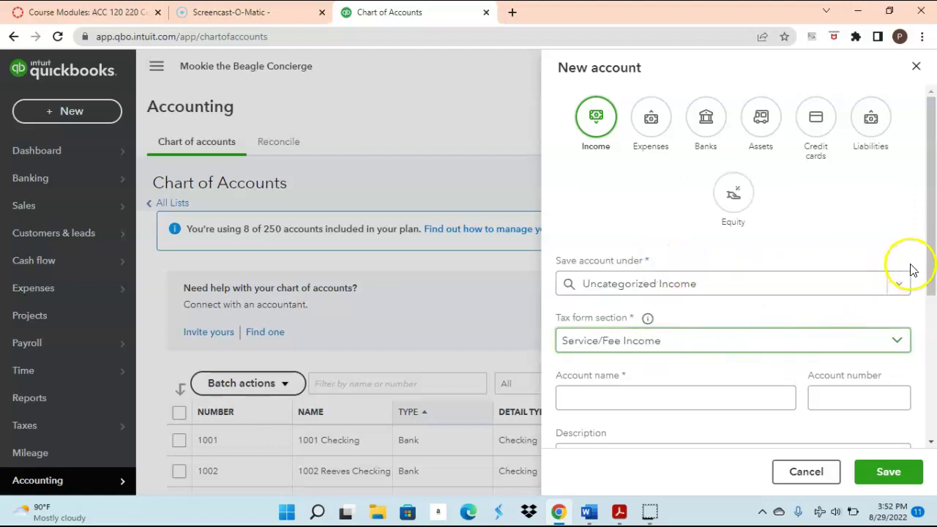
pyautogui.moveTo(930, 254); pyautogui.dragTo(929, 300)
pyautogui.click(666, 302)
pyautogui.write('Rental Income')
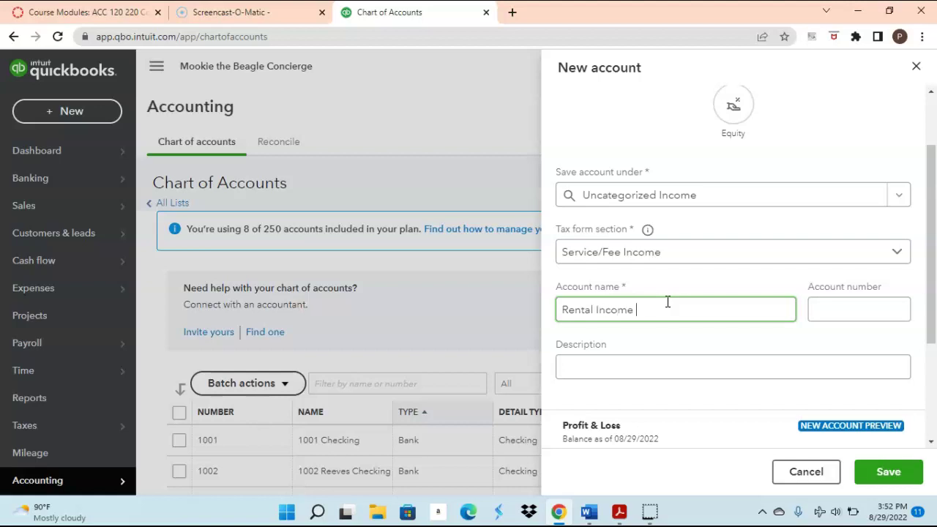
pyautogui.click(813, 308)
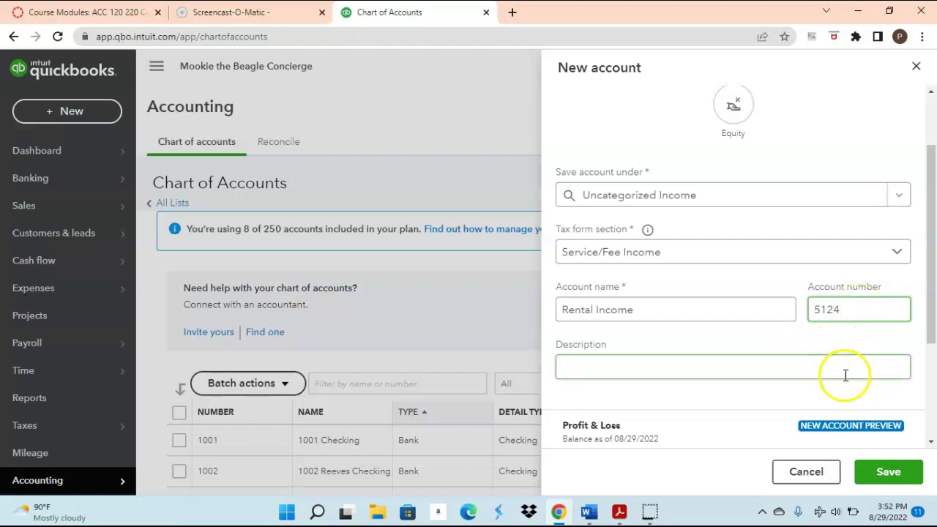
pyautogui.click(884, 471)
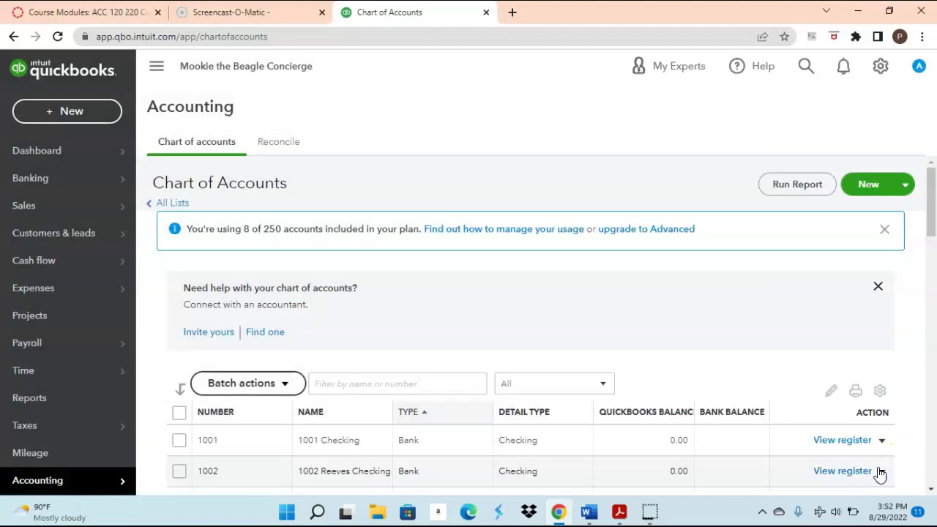
# - Run the Account List report from the chart of accounts and save it as a PDF
pyautogui.moveTo(932, 209)
pyautogui.mouseDown()
pyautogui.moveTo(931, 339)
pyautogui.moveTo(934, 193)
pyautogui.mouseUp()
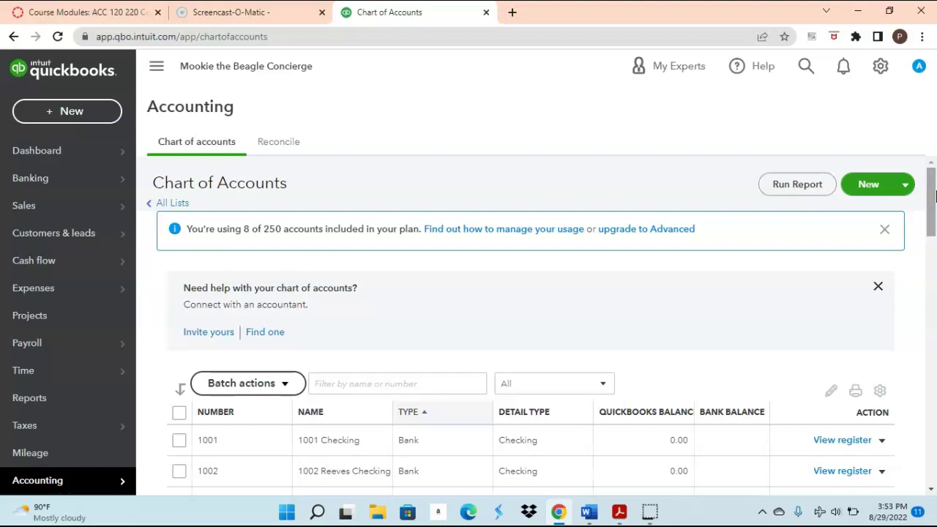
pyautogui.click(788, 183)
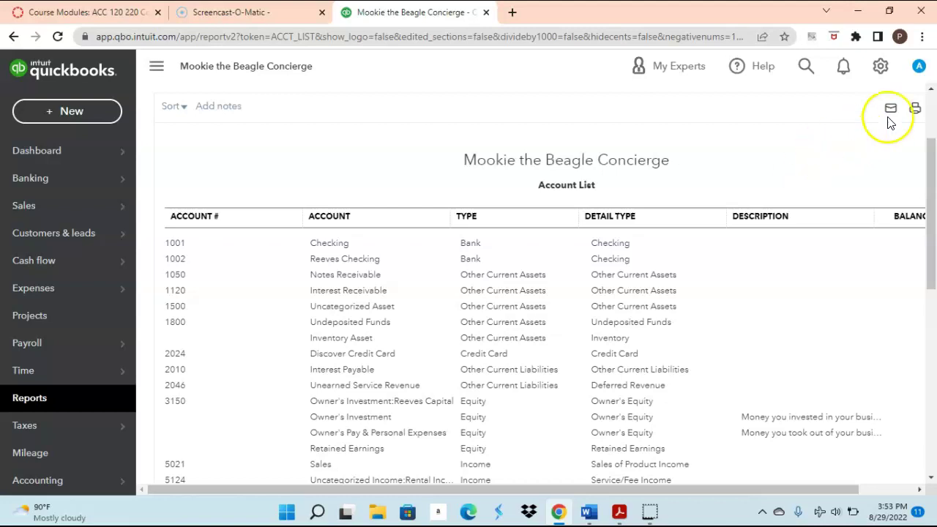
pyautogui.click(915, 110)
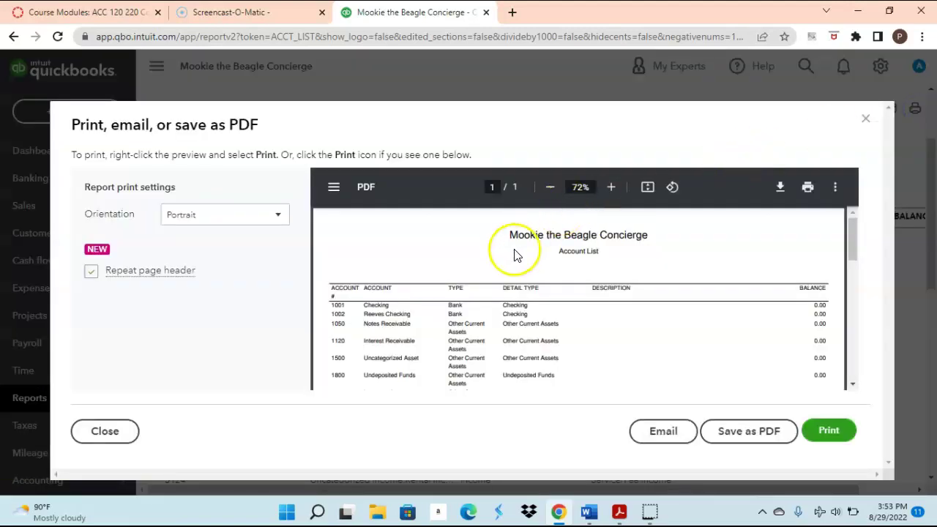
pyautogui.click(732, 432)
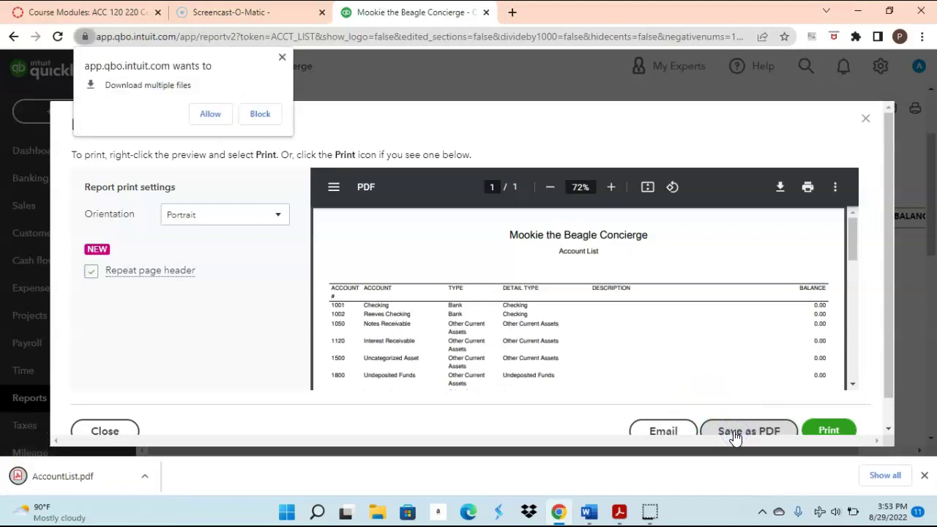
# - Block the site's request to download multiple files and close the report's print, email or PDF preview
pyautogui.click(256, 117)
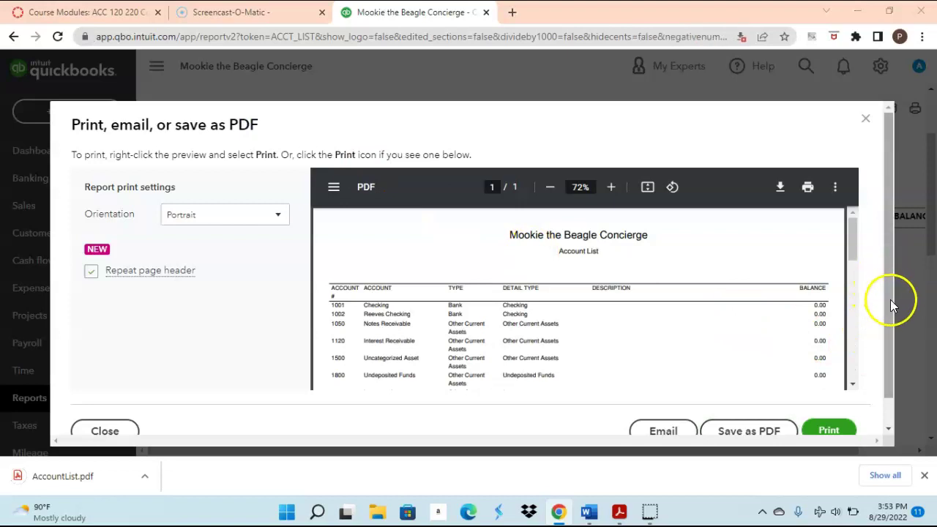
pyautogui.moveTo(890, 300); pyautogui.dragTo(889, 349)
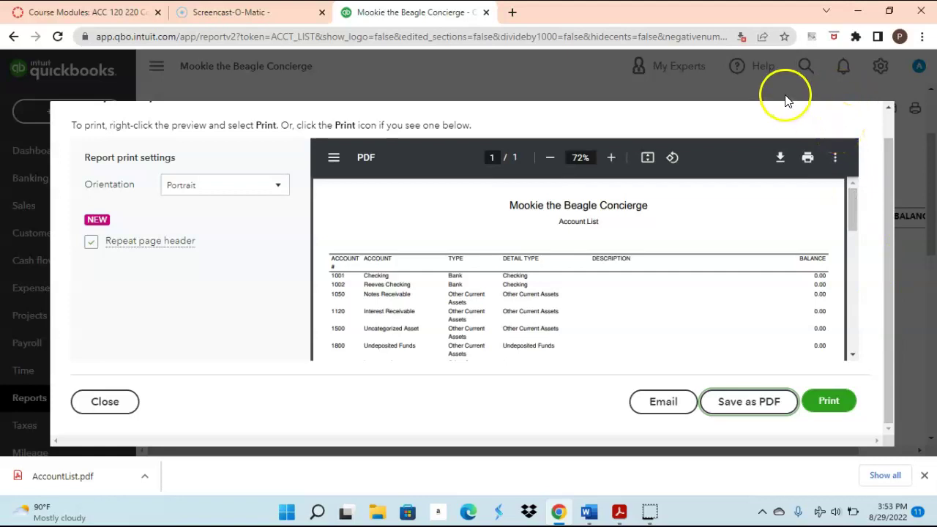
pyautogui.scroll(2, 776, 94)
pyautogui.click(863, 120)
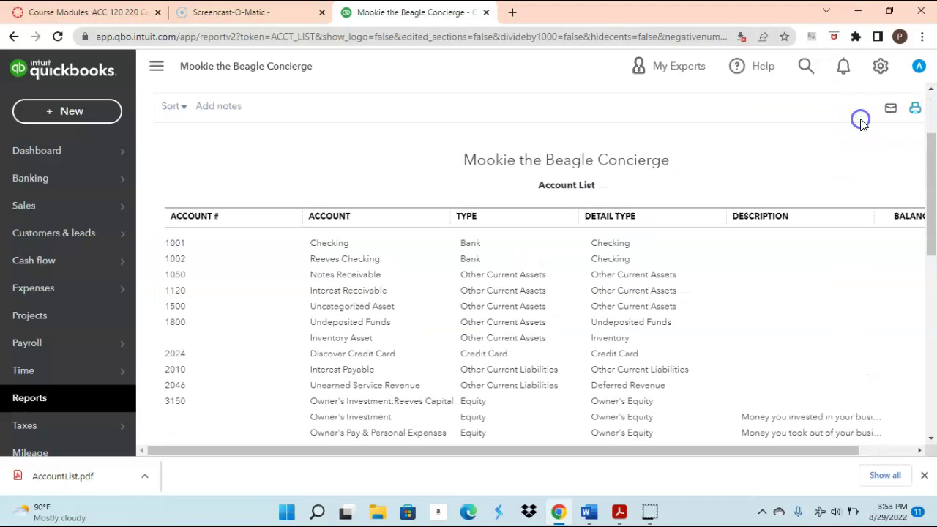